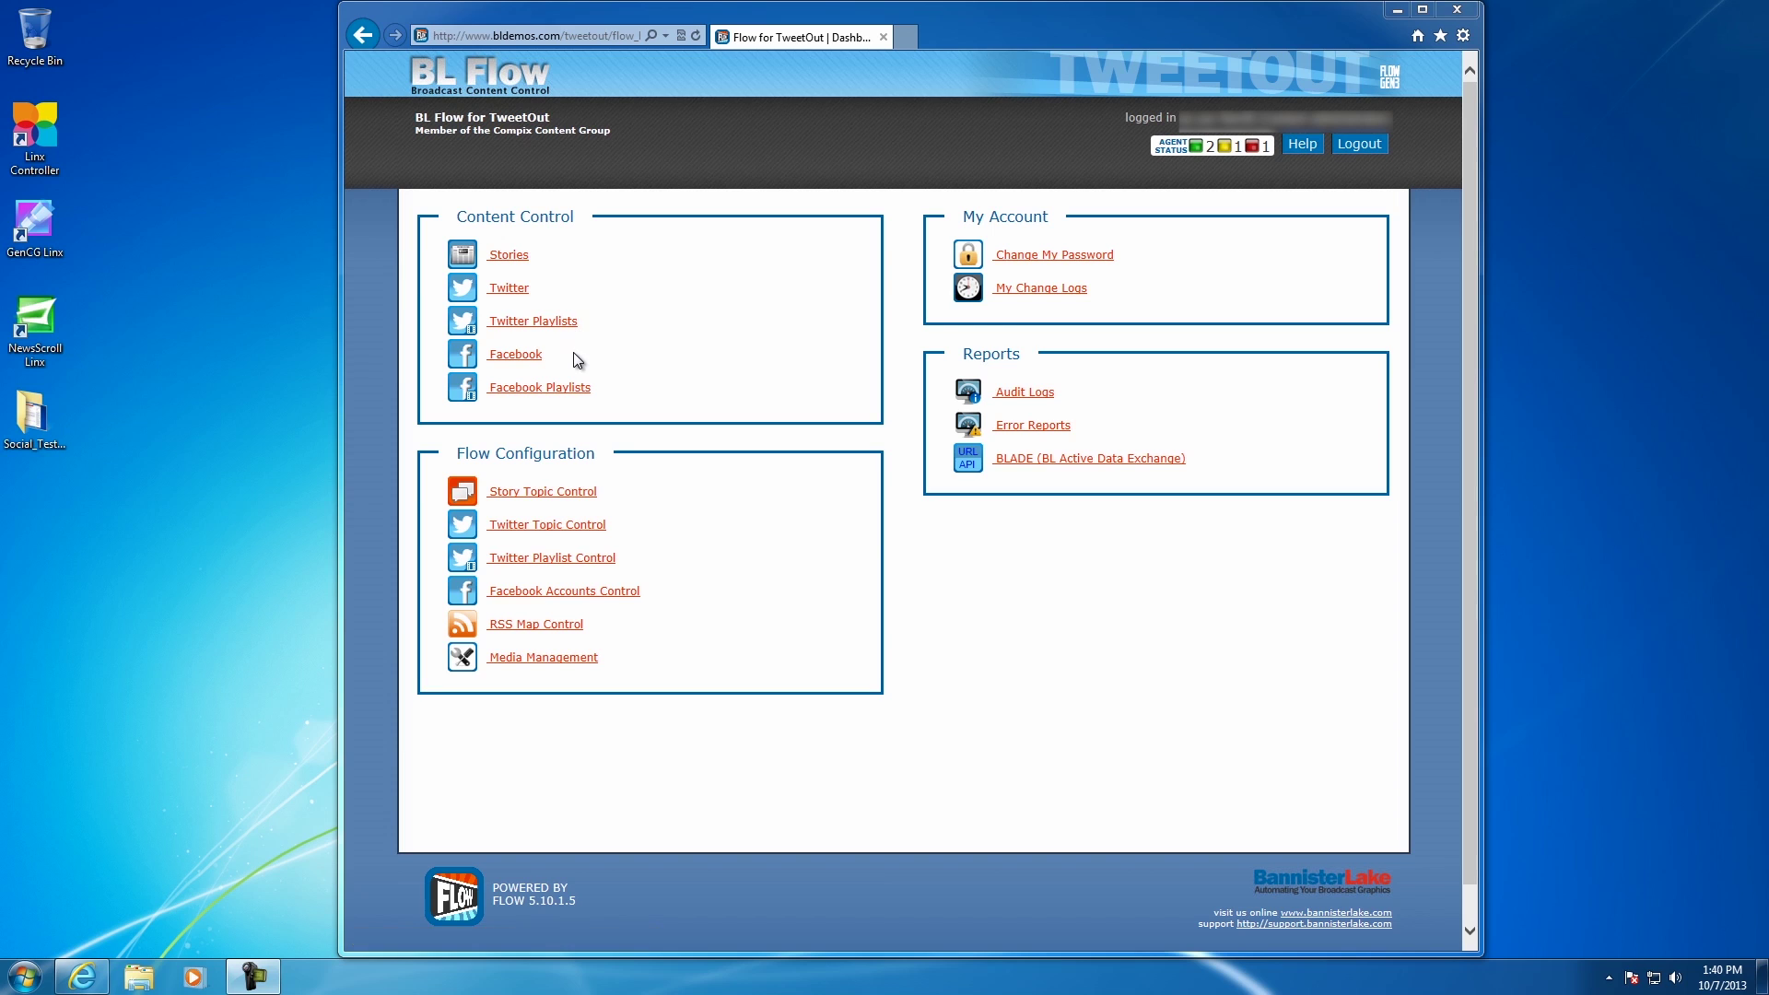
- Create a new Twitter topic named Lakers and require the word Lakers in its new search
click(510, 289)
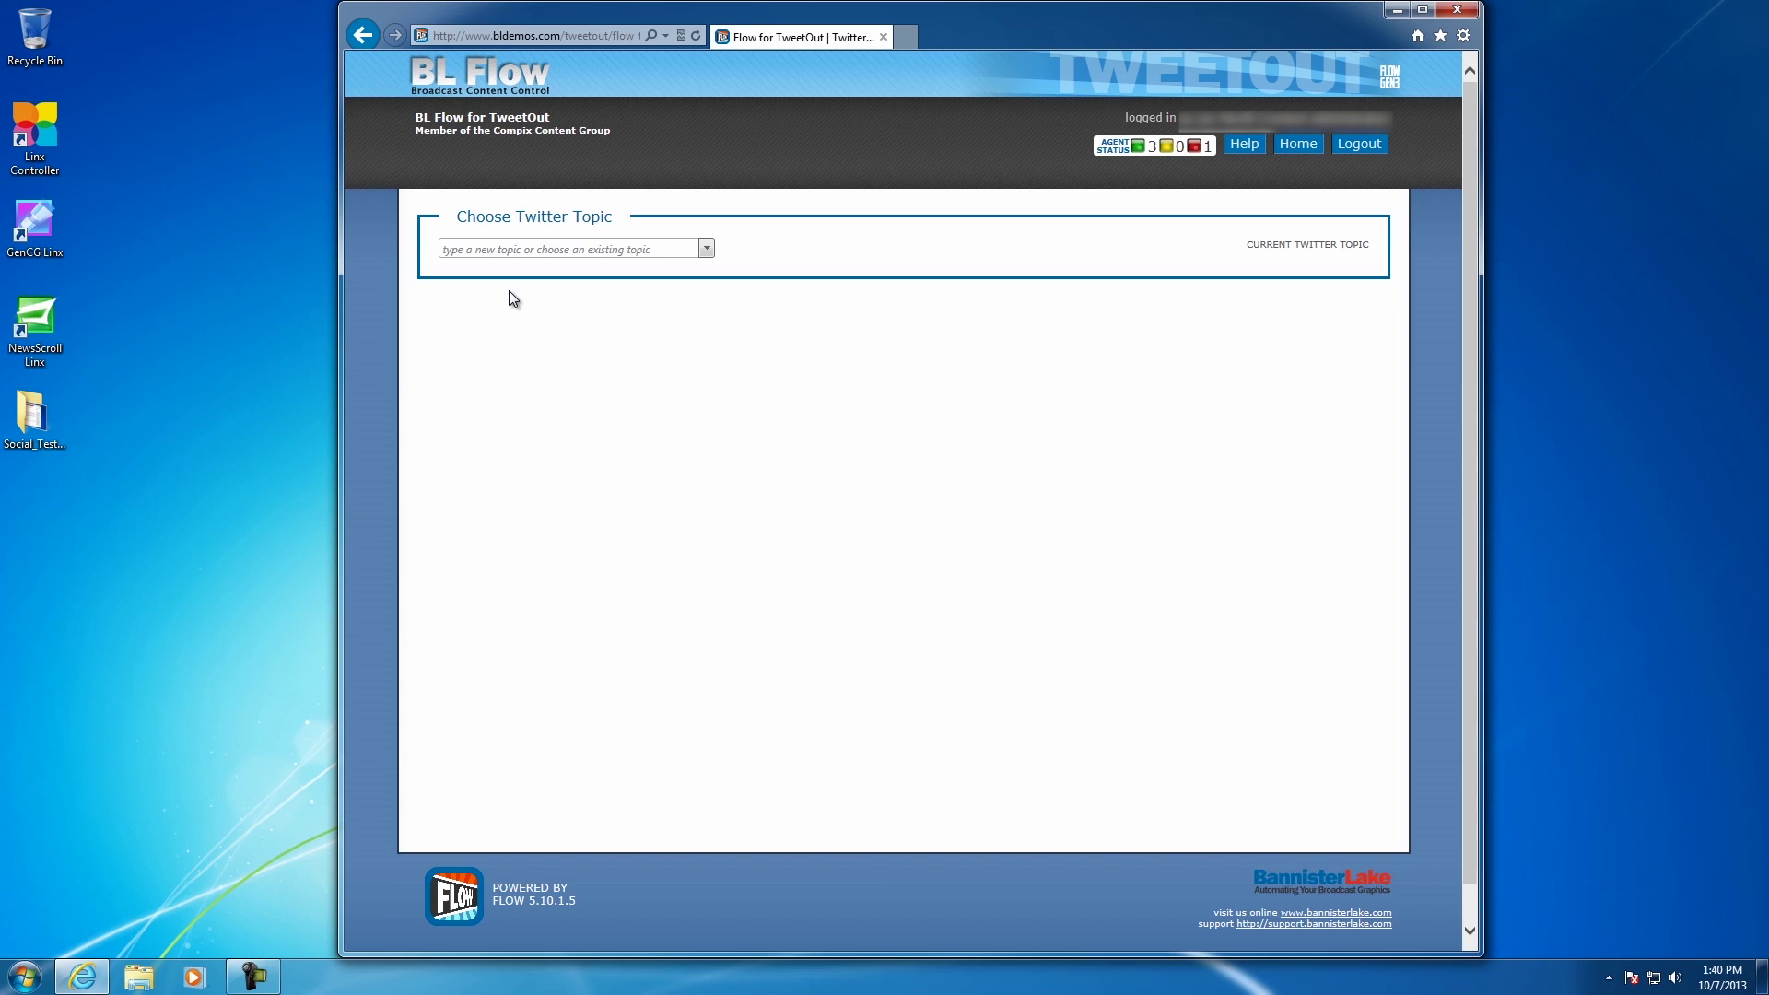
click(692, 247)
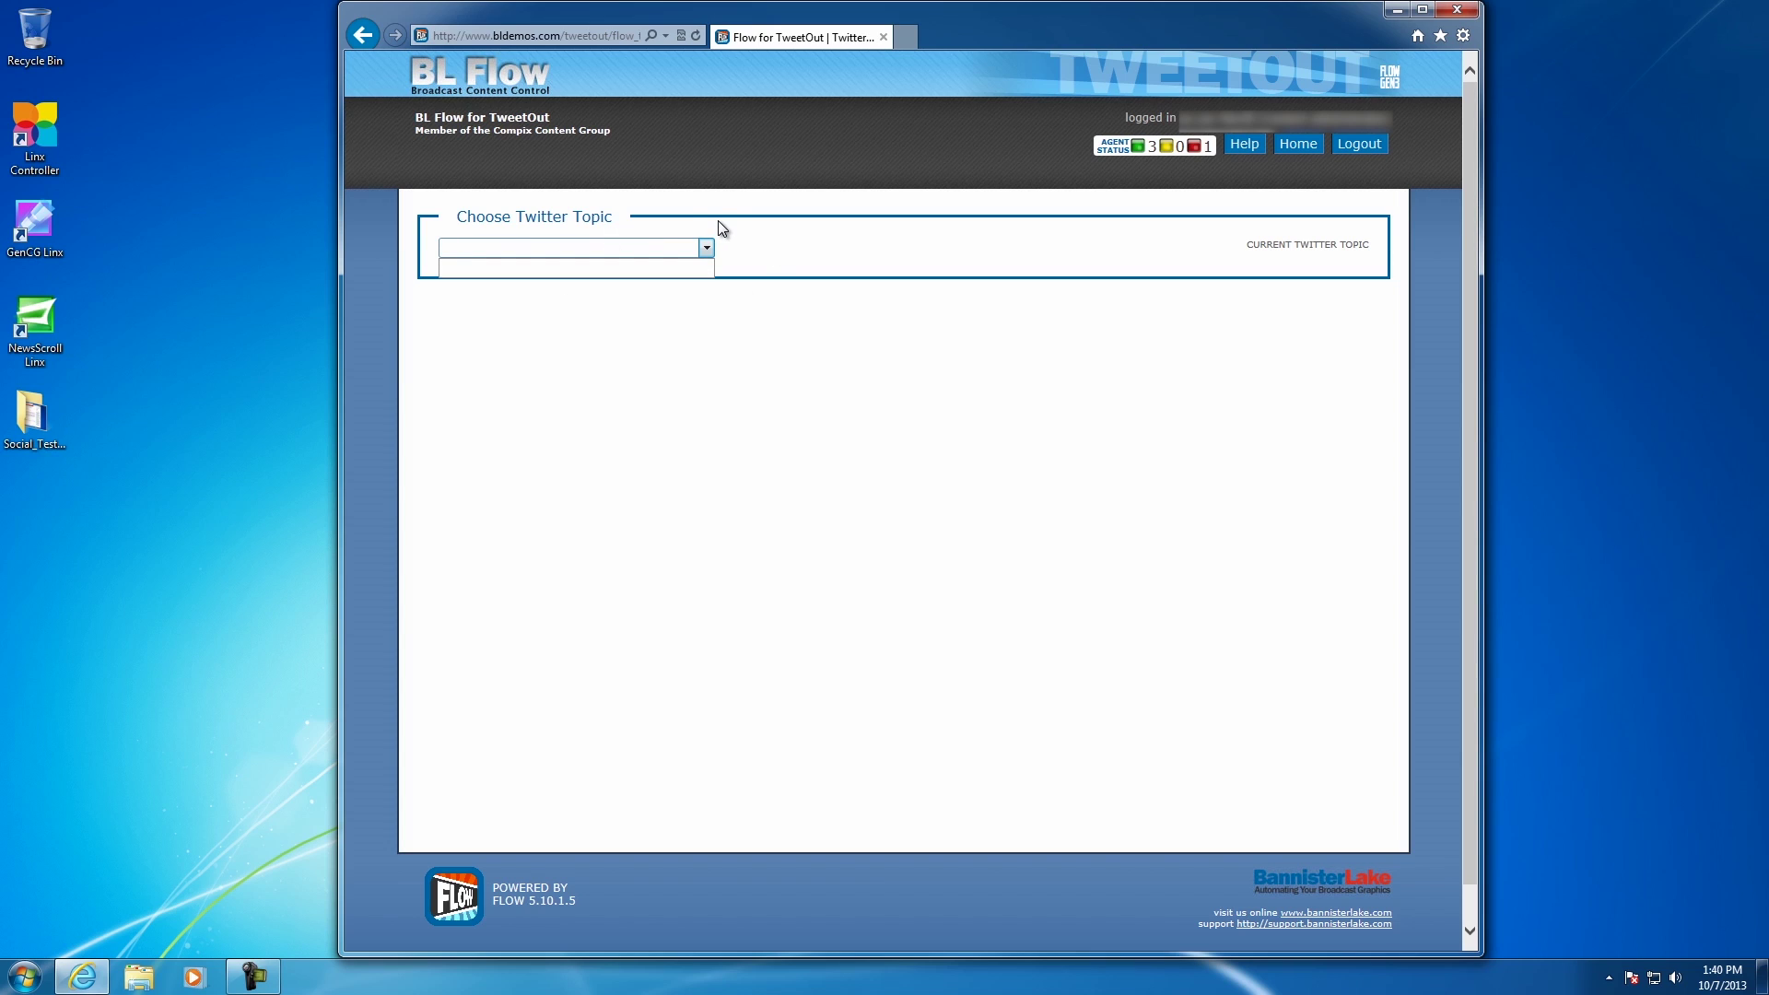
text(Lakers)
key(Return)
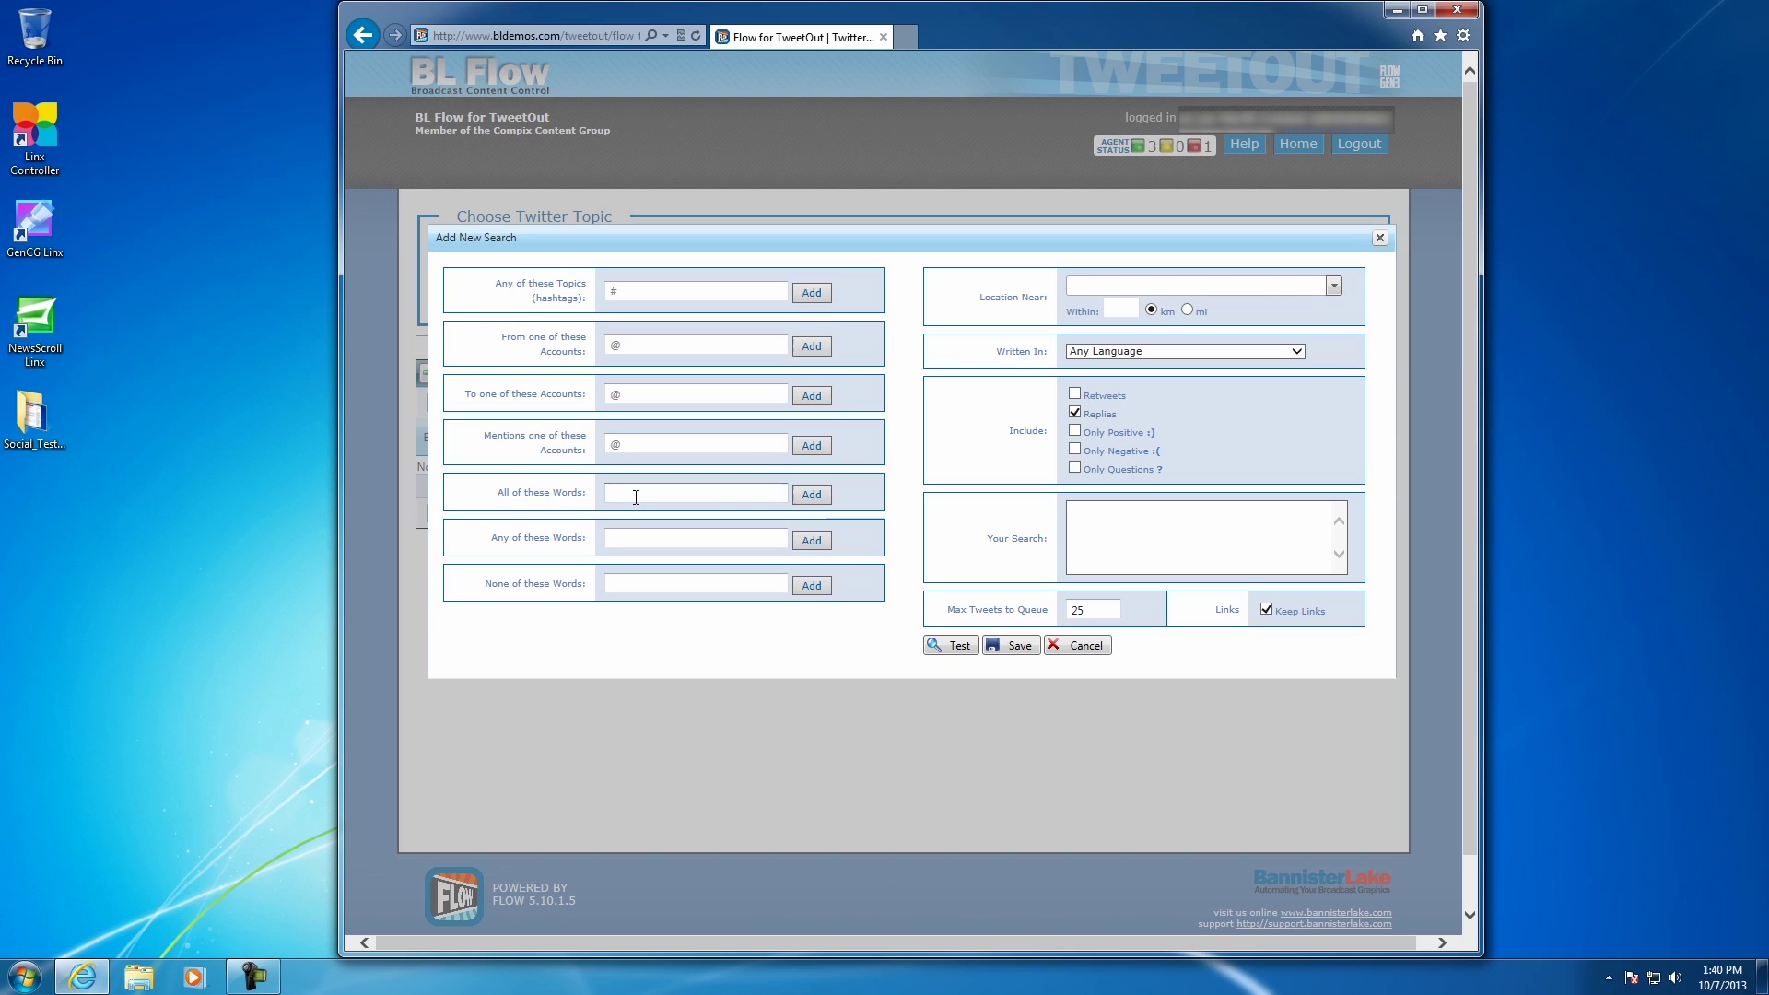
text(akers)
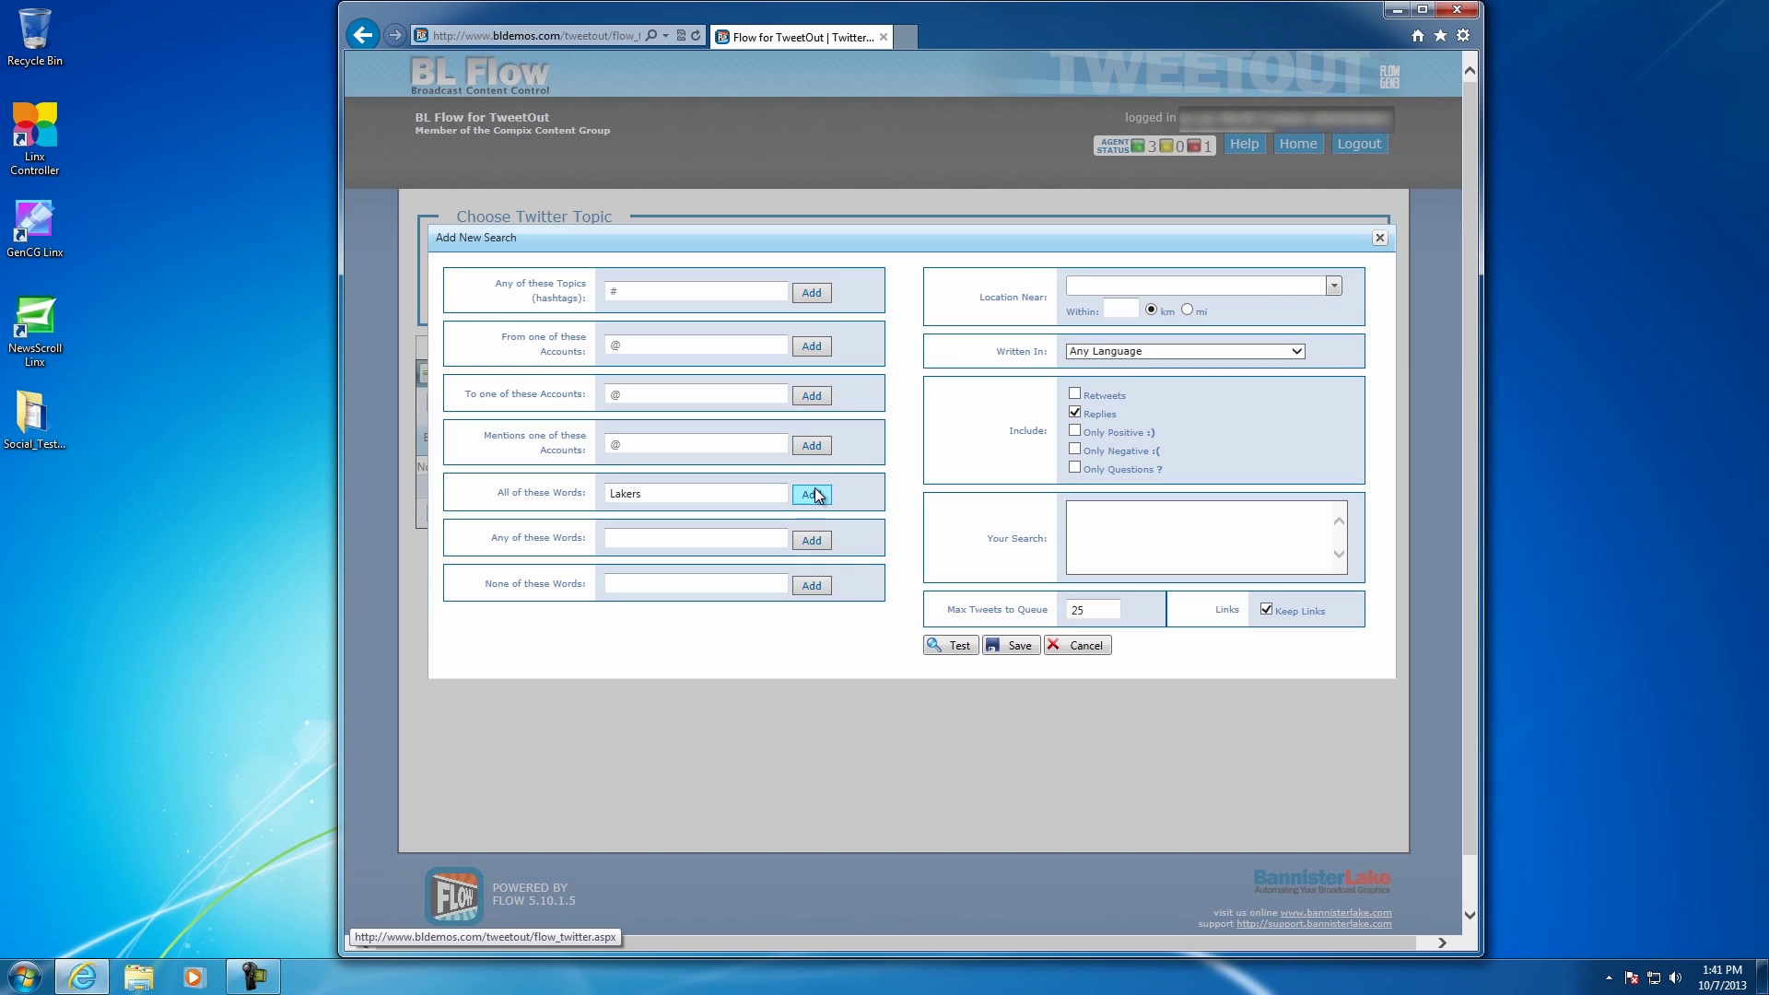
click(811, 494)
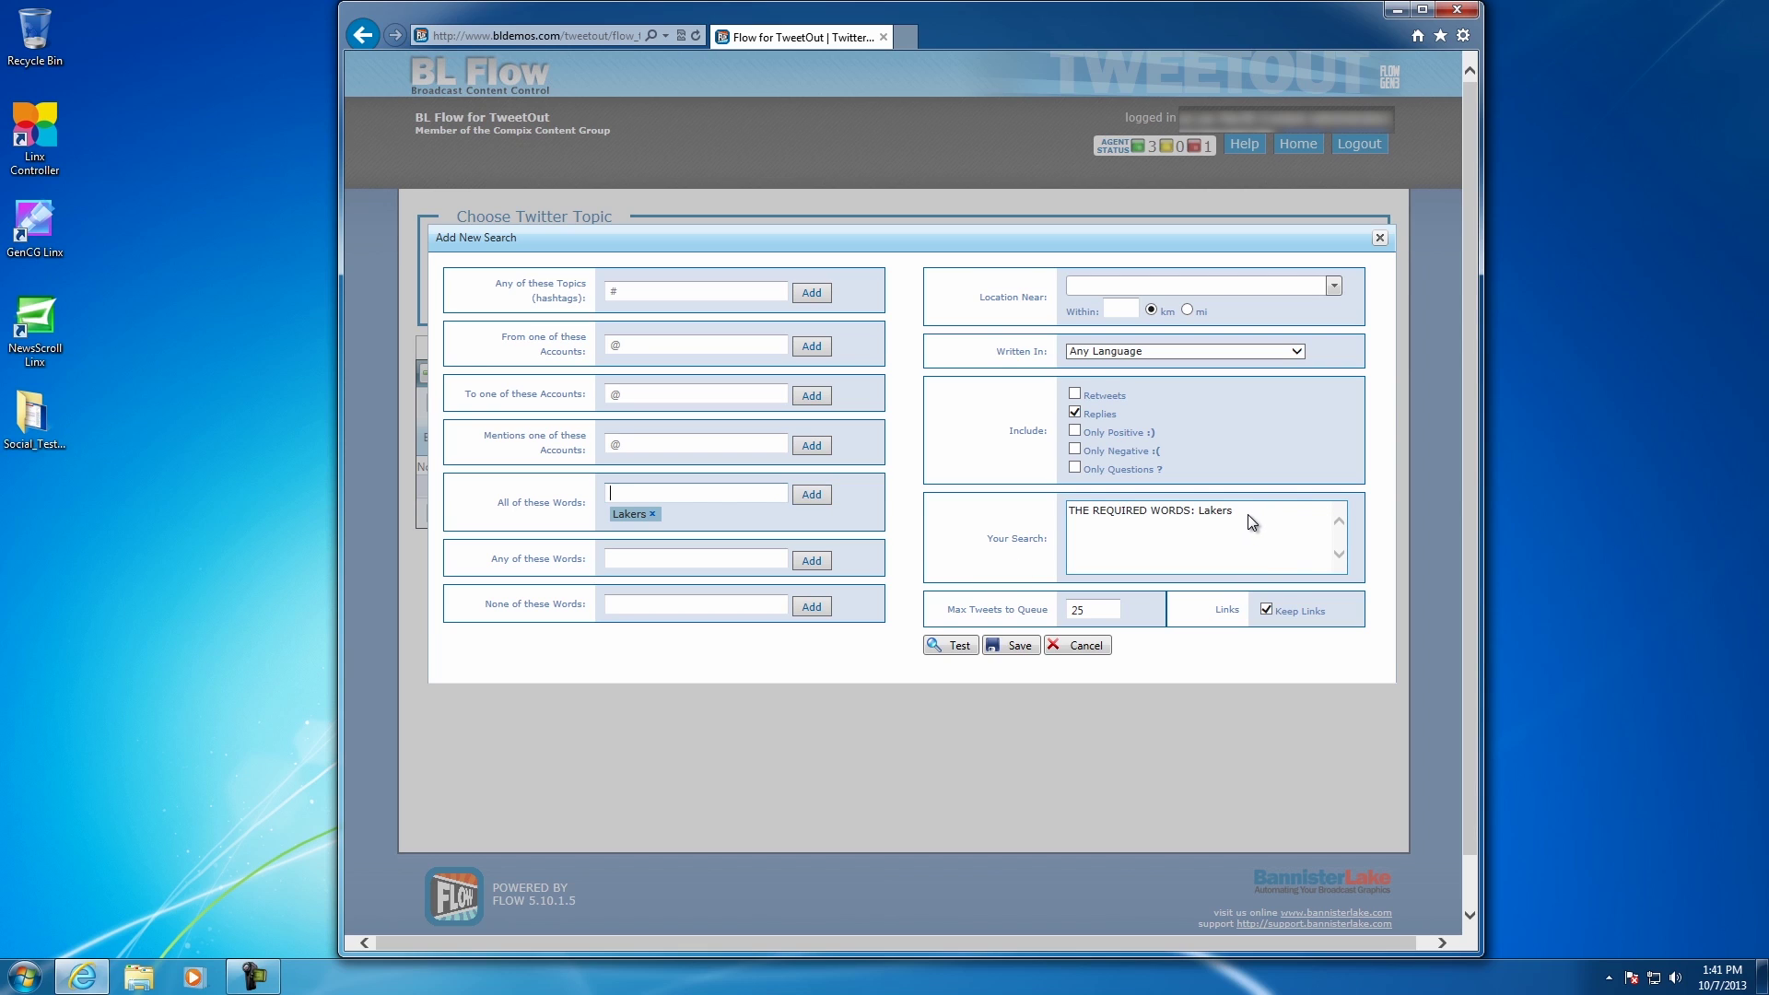
- Limit the search to tweets within 50 miles of Los Angeles, CA, USA
click(1089, 286)
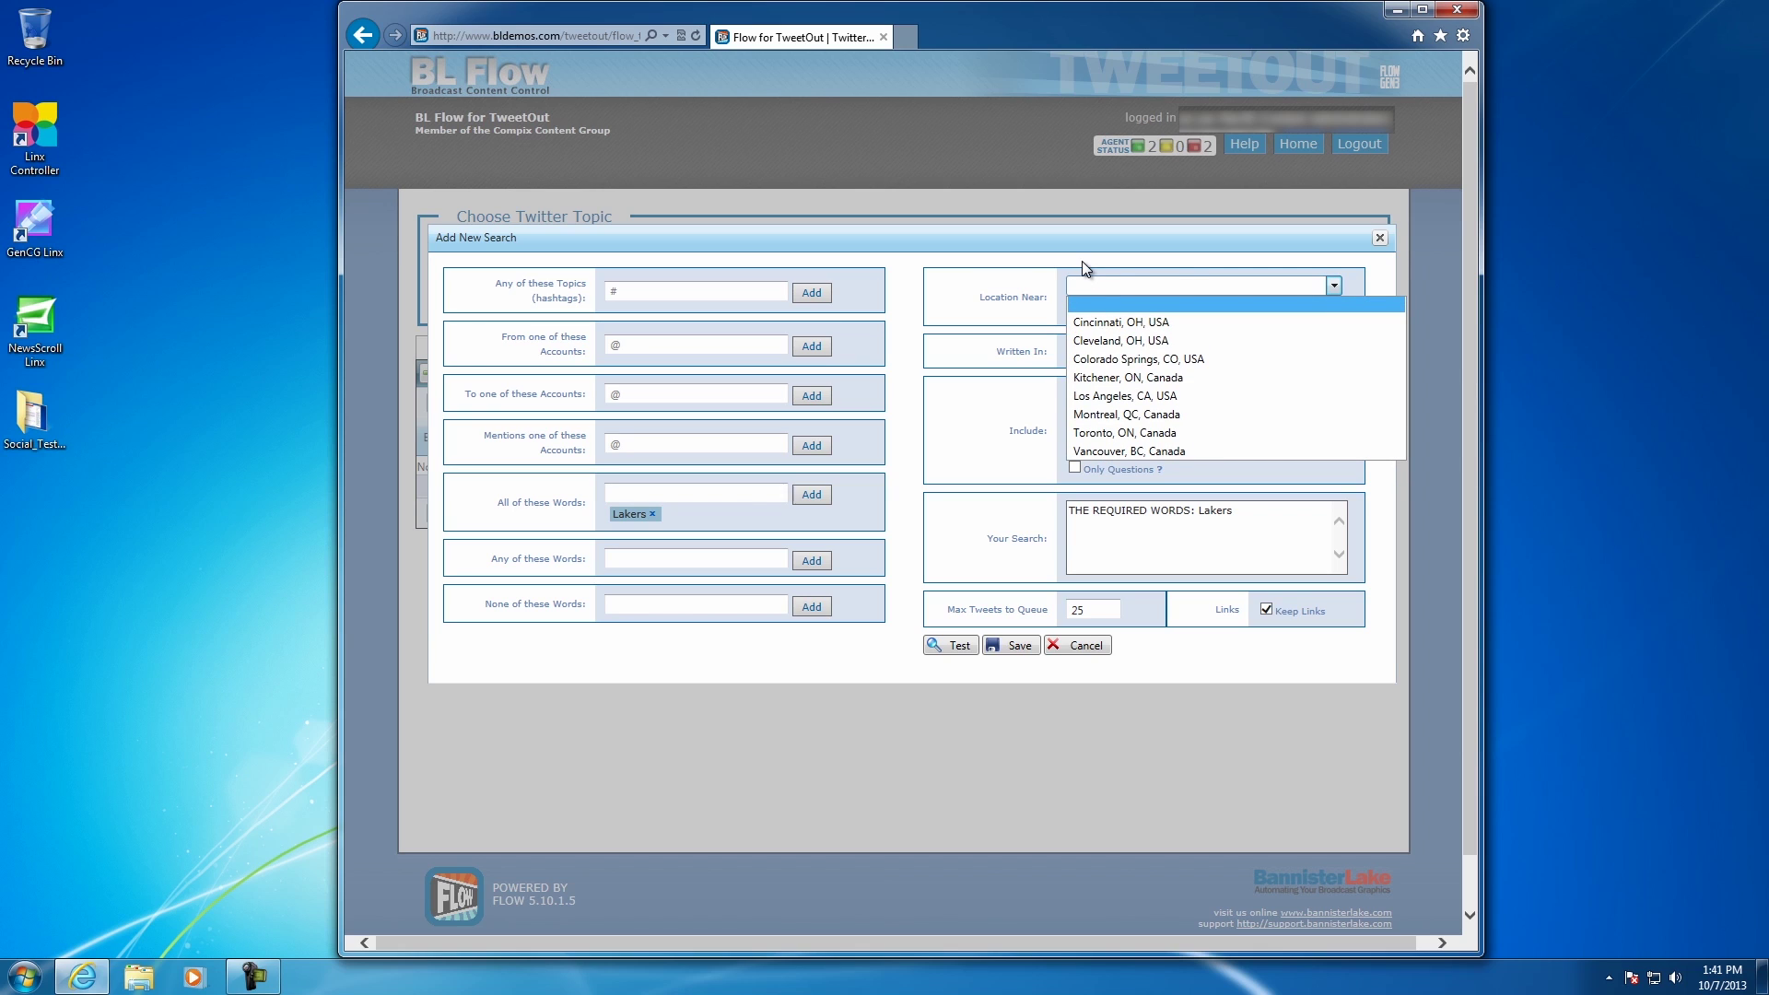
key(l)
key(Return)
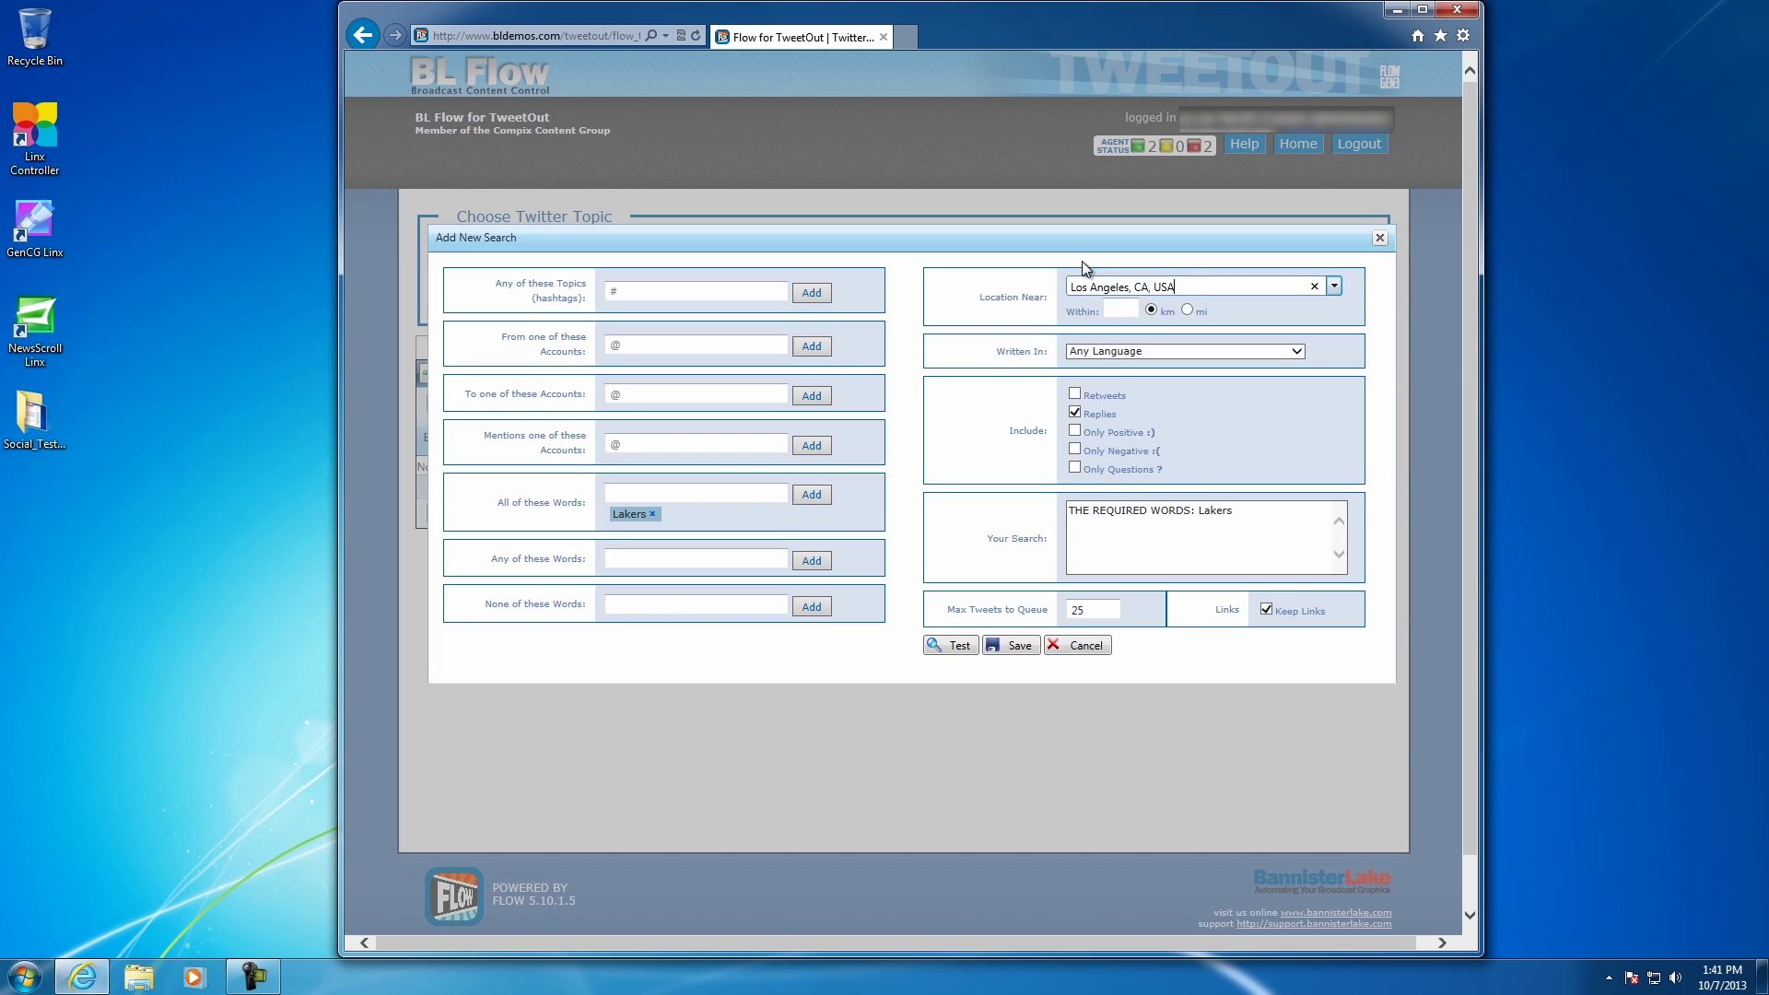
key(Tab)
drag(1131, 309, 997, 309)
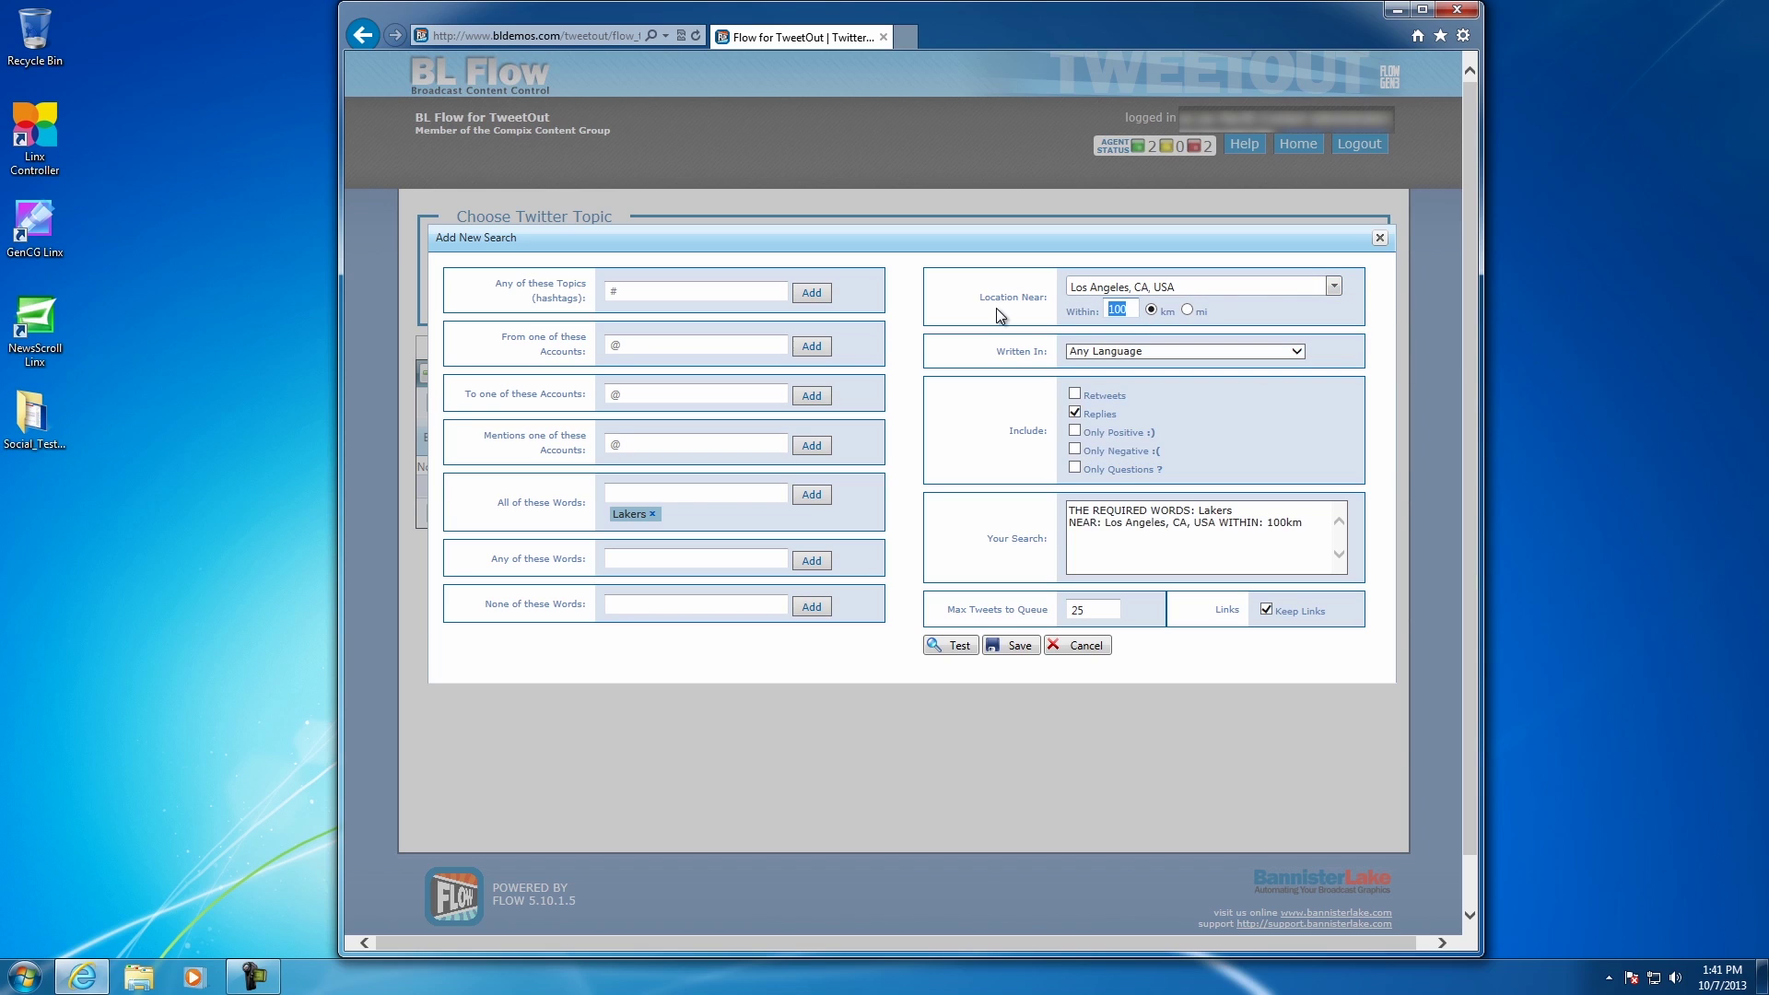
text(50)
click(1187, 310)
- Restrict the search to negative tweets only, then test and save it
click(1074, 450)
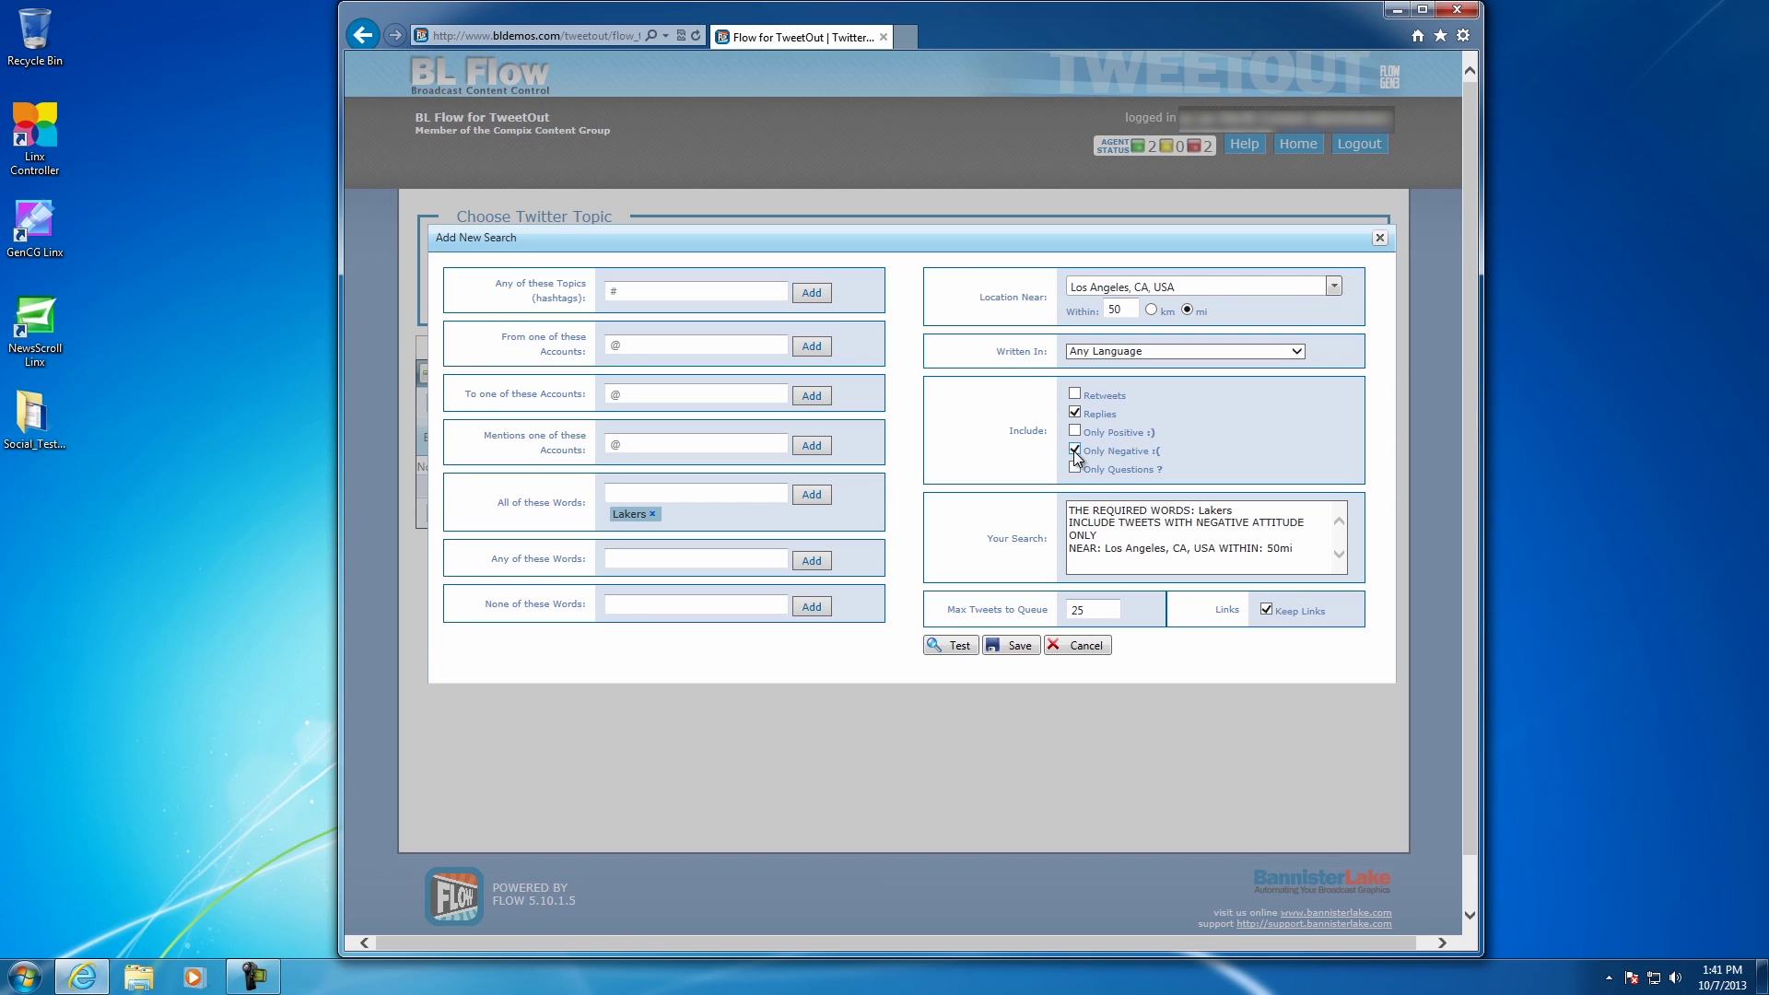
click(963, 644)
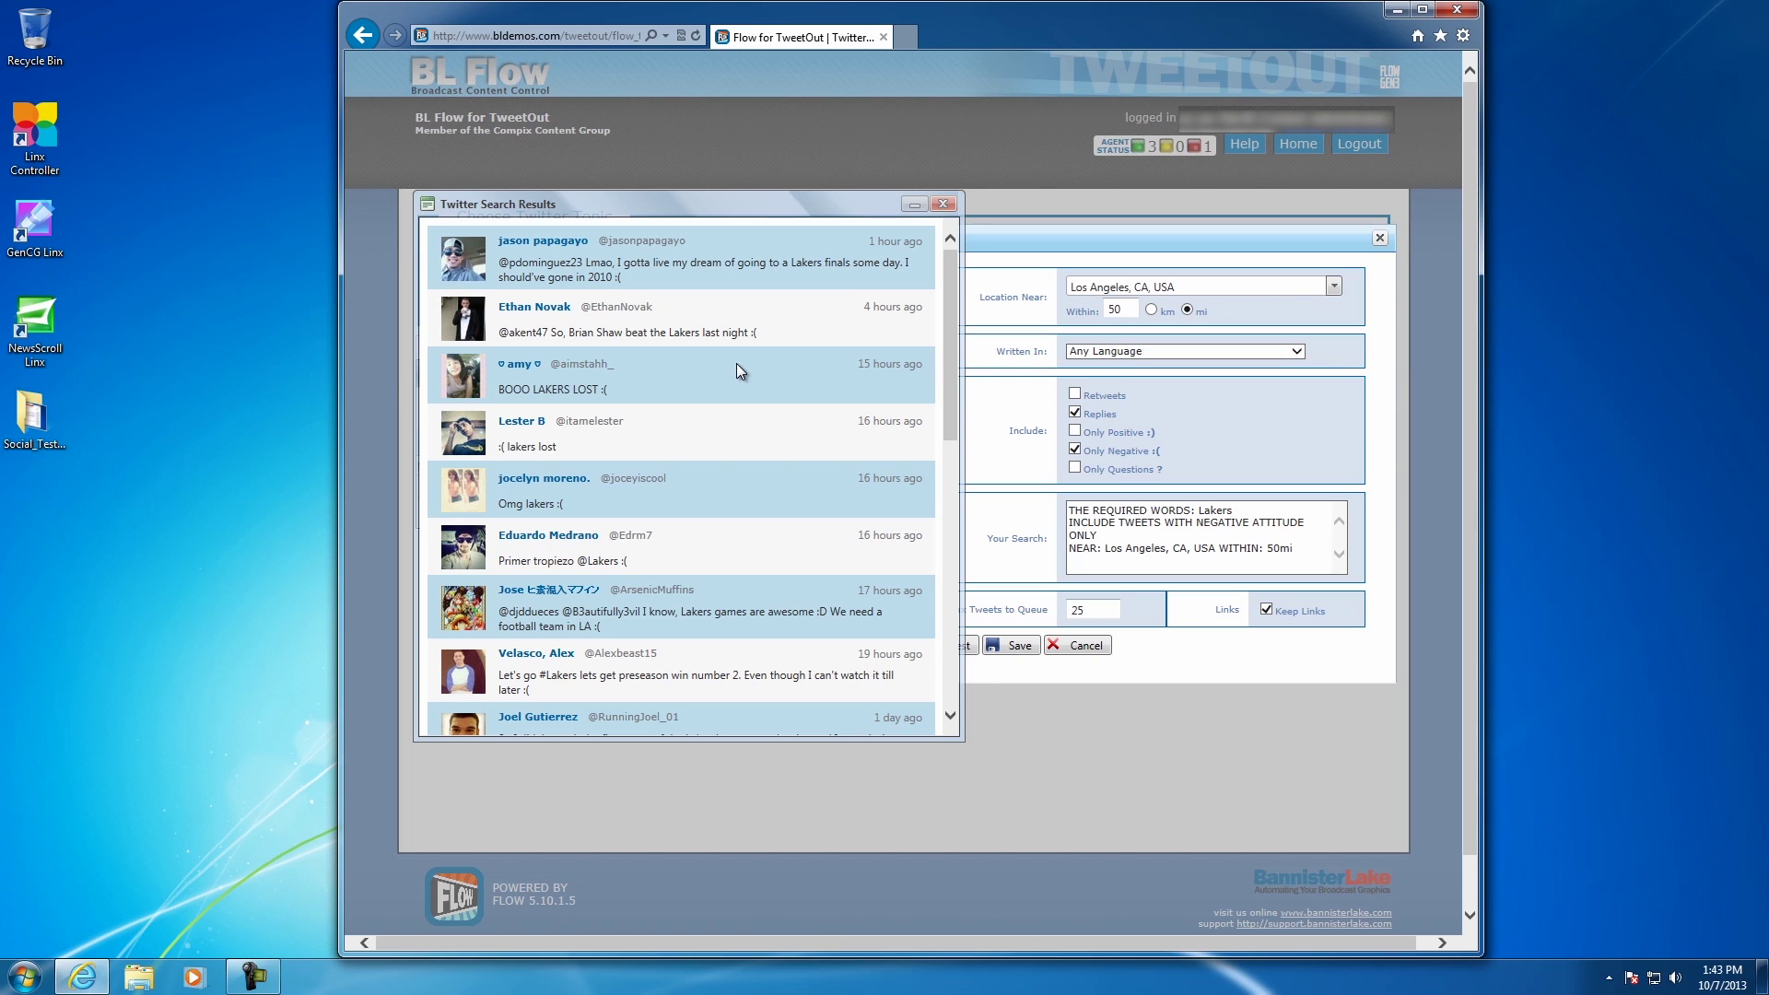
click(950, 207)
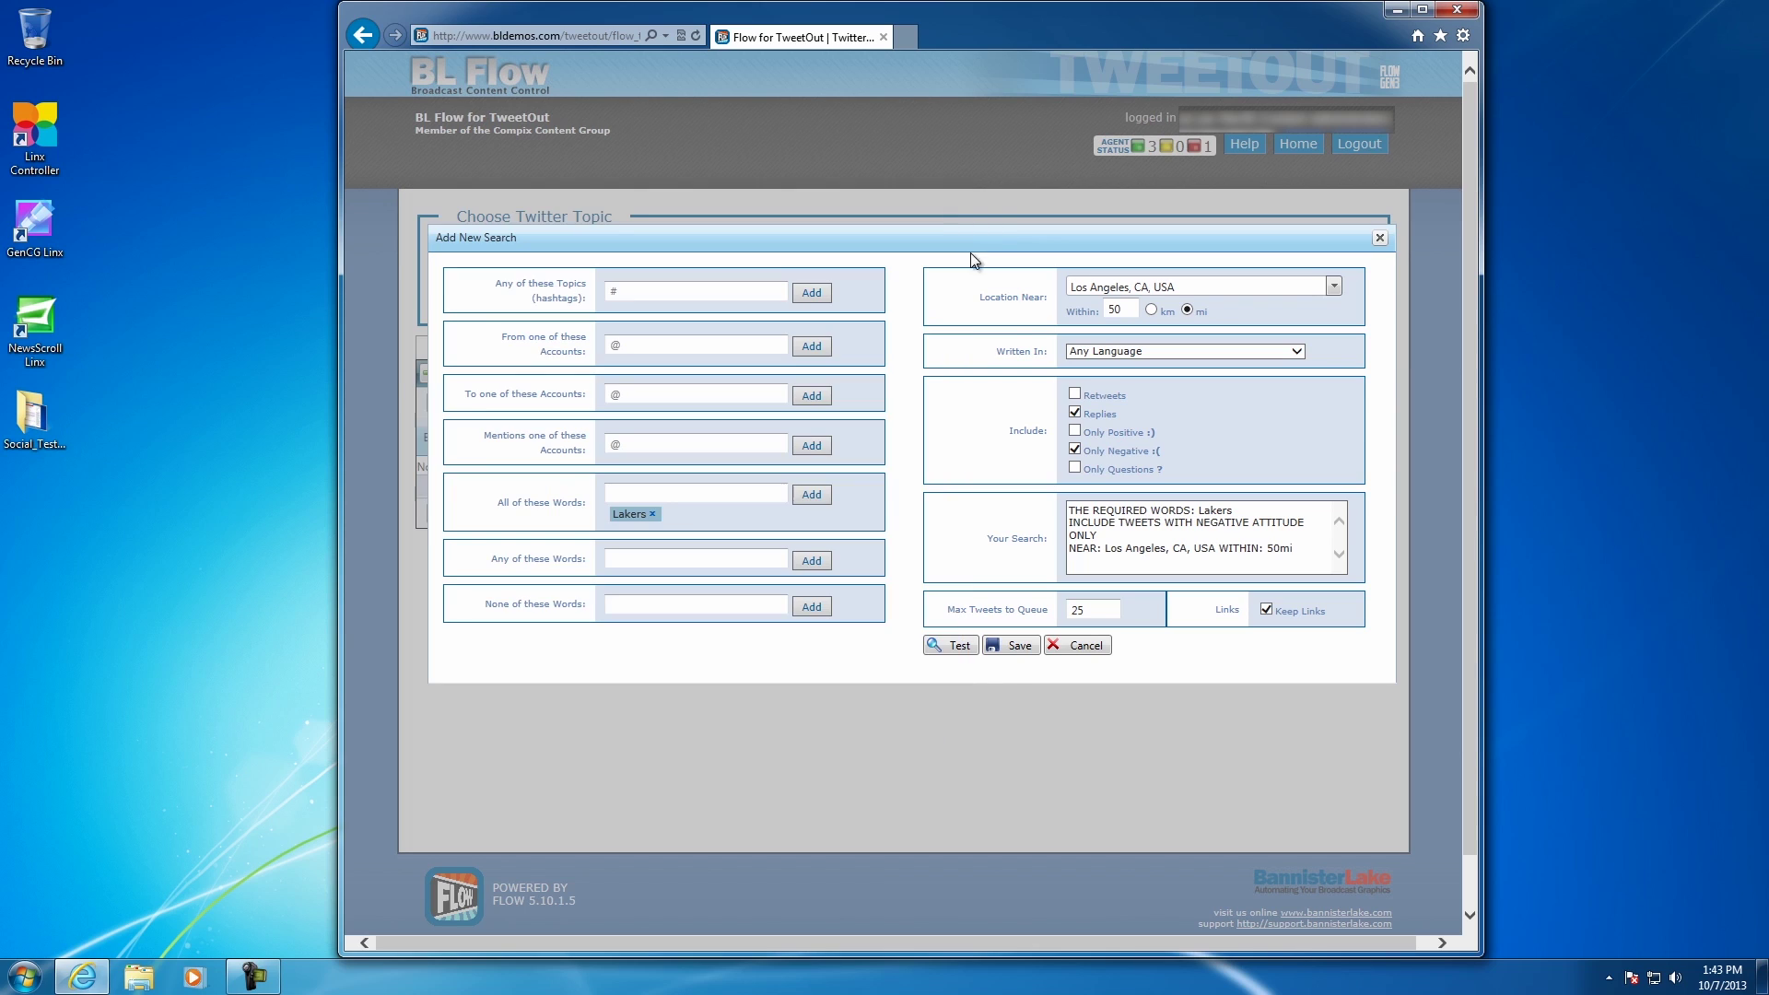
click(1017, 648)
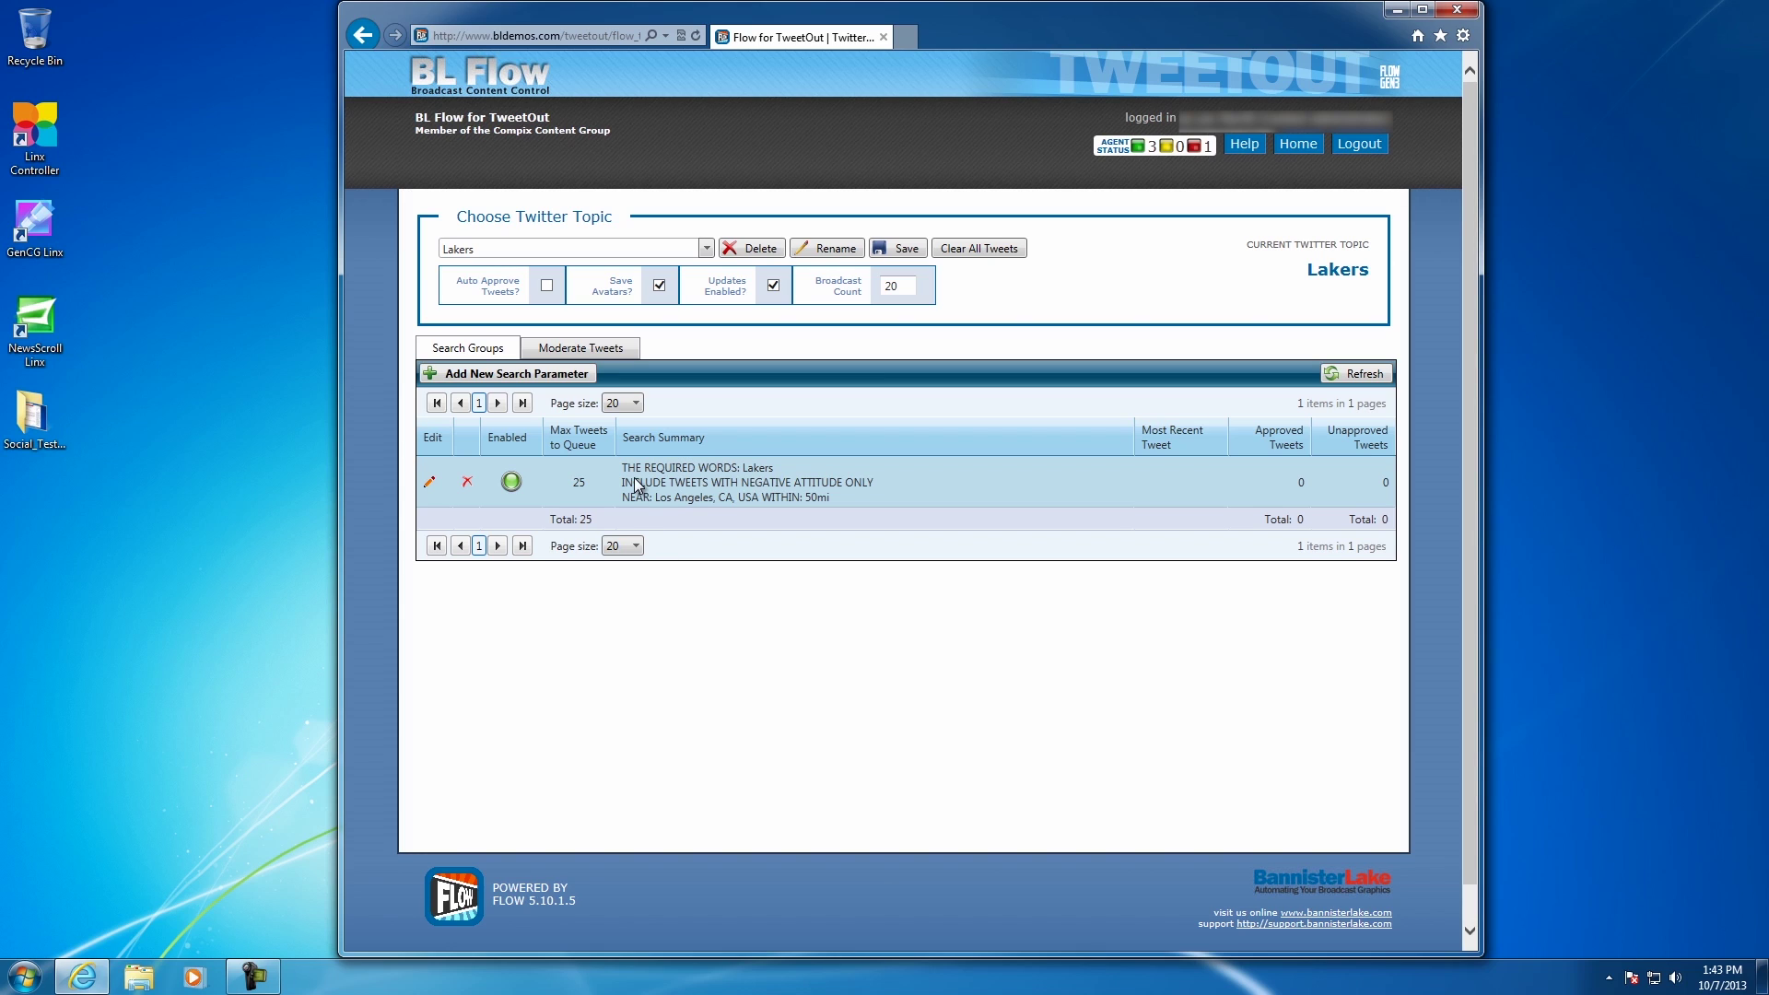
click(592, 358)
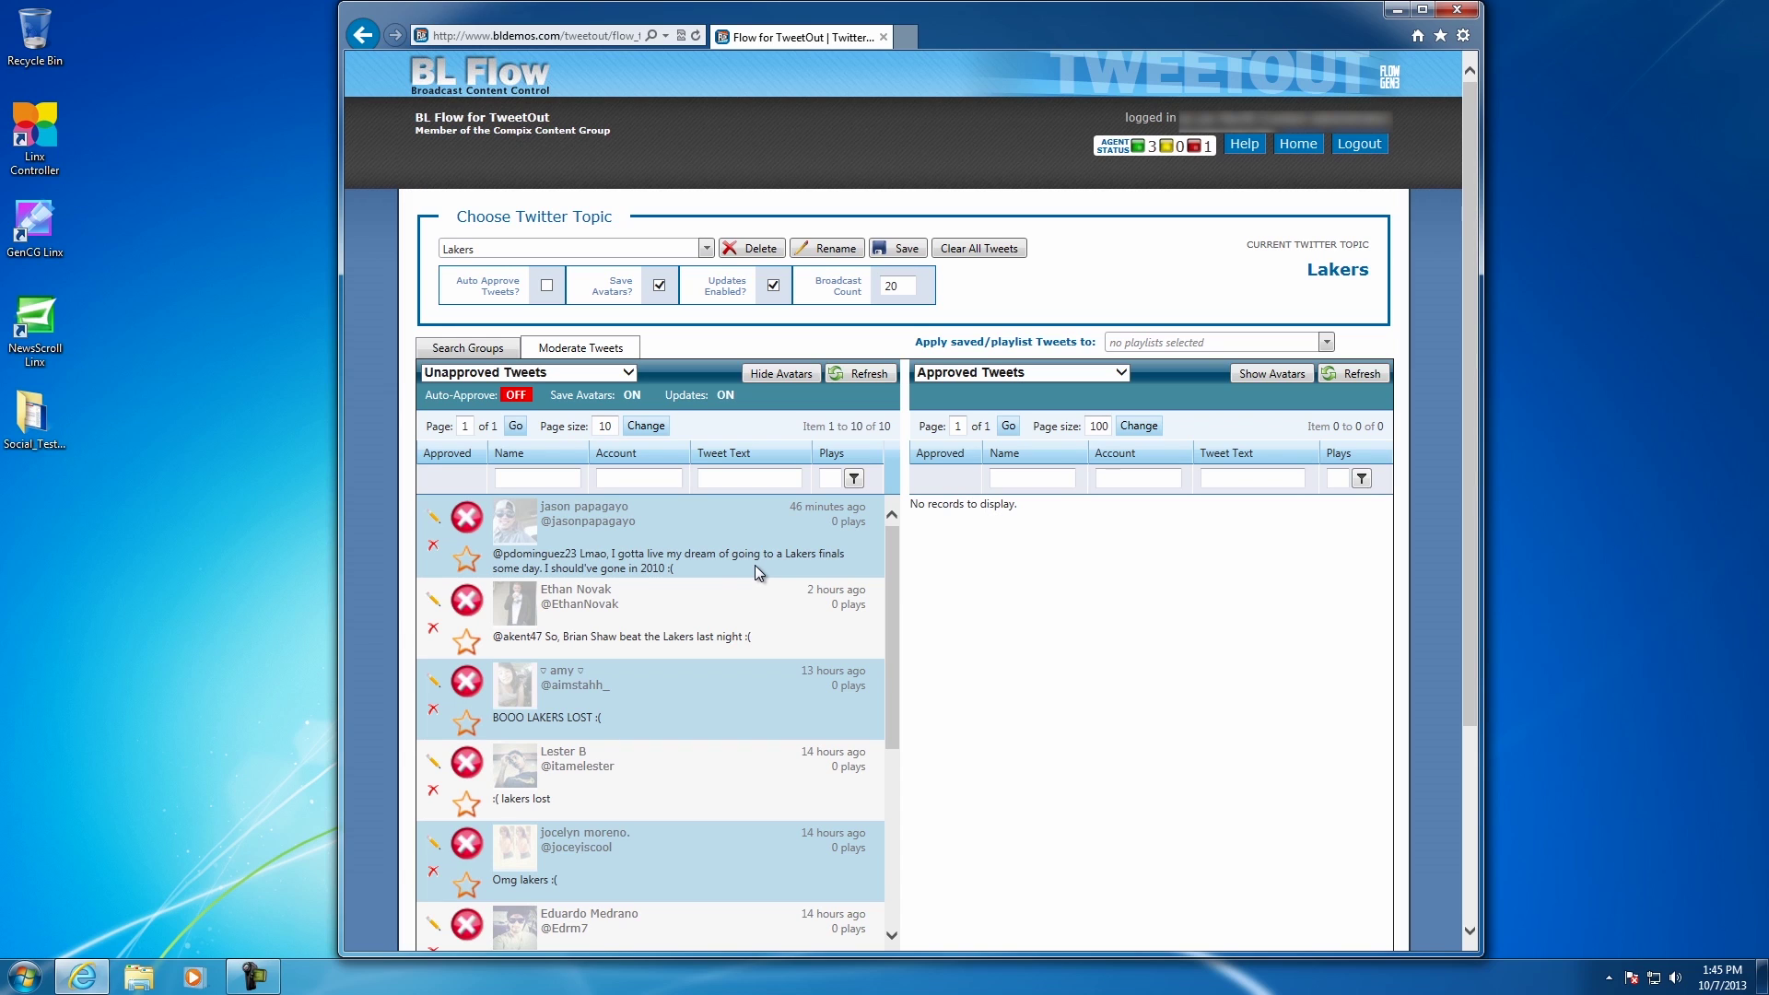
click(463, 559)
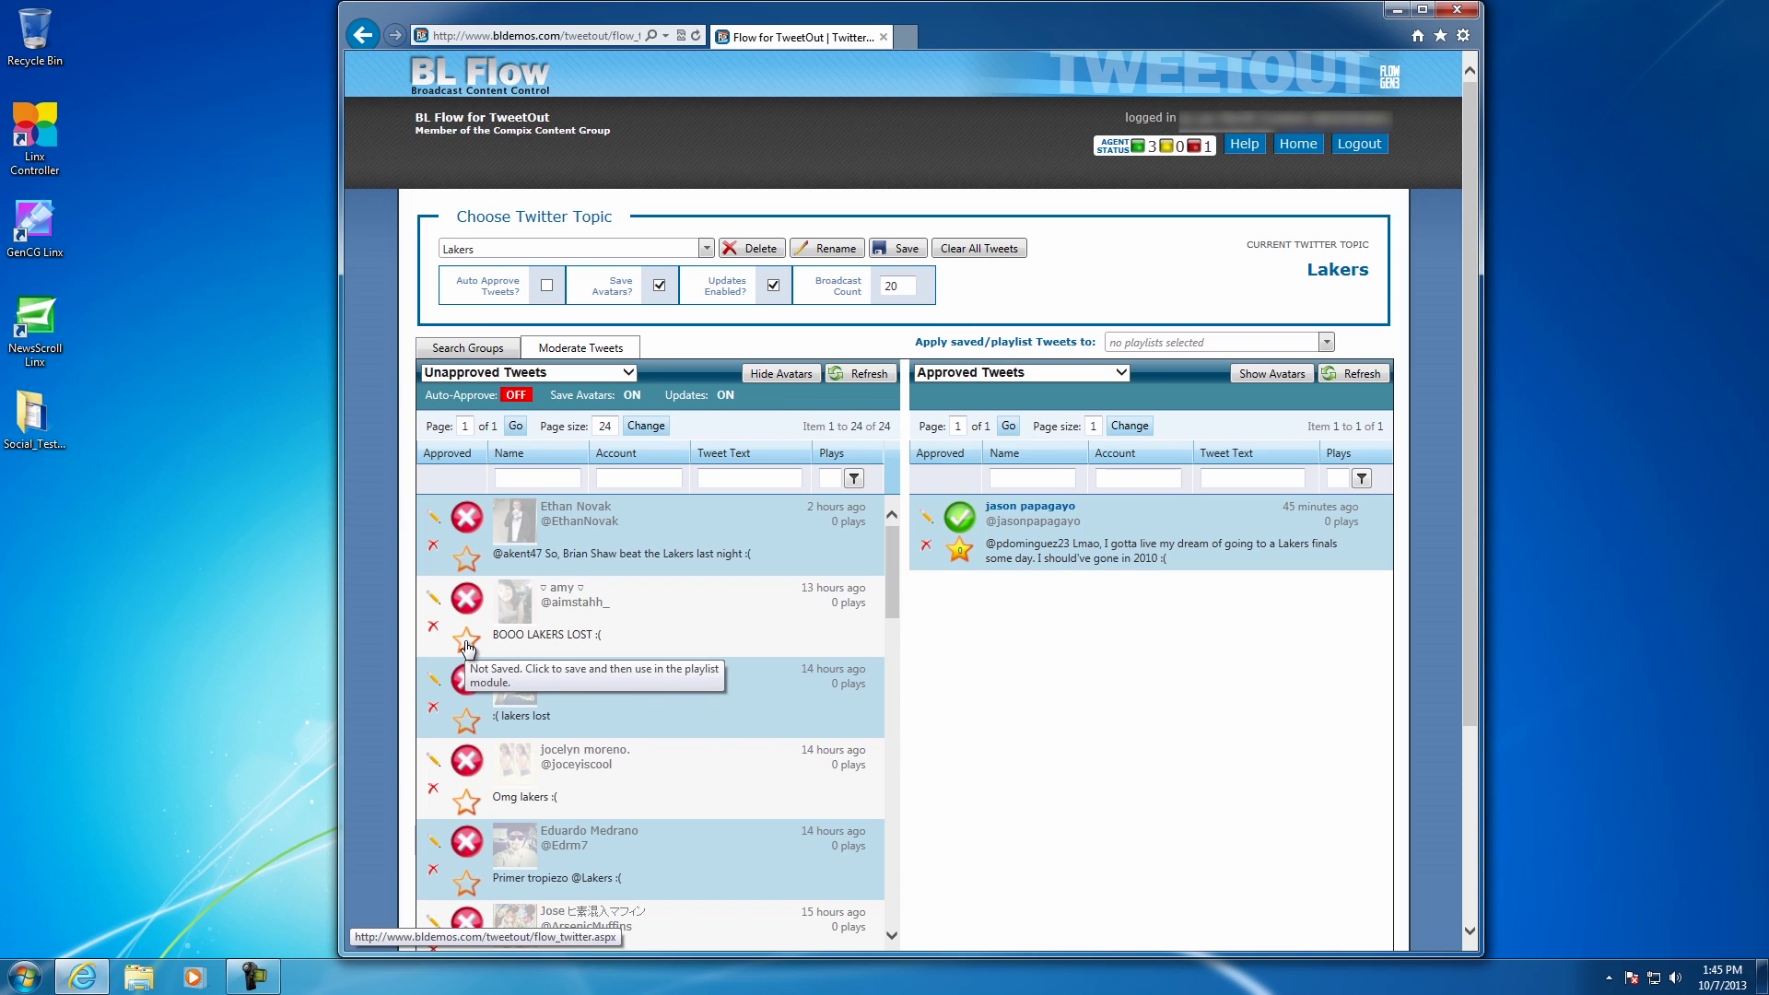
click(467, 644)
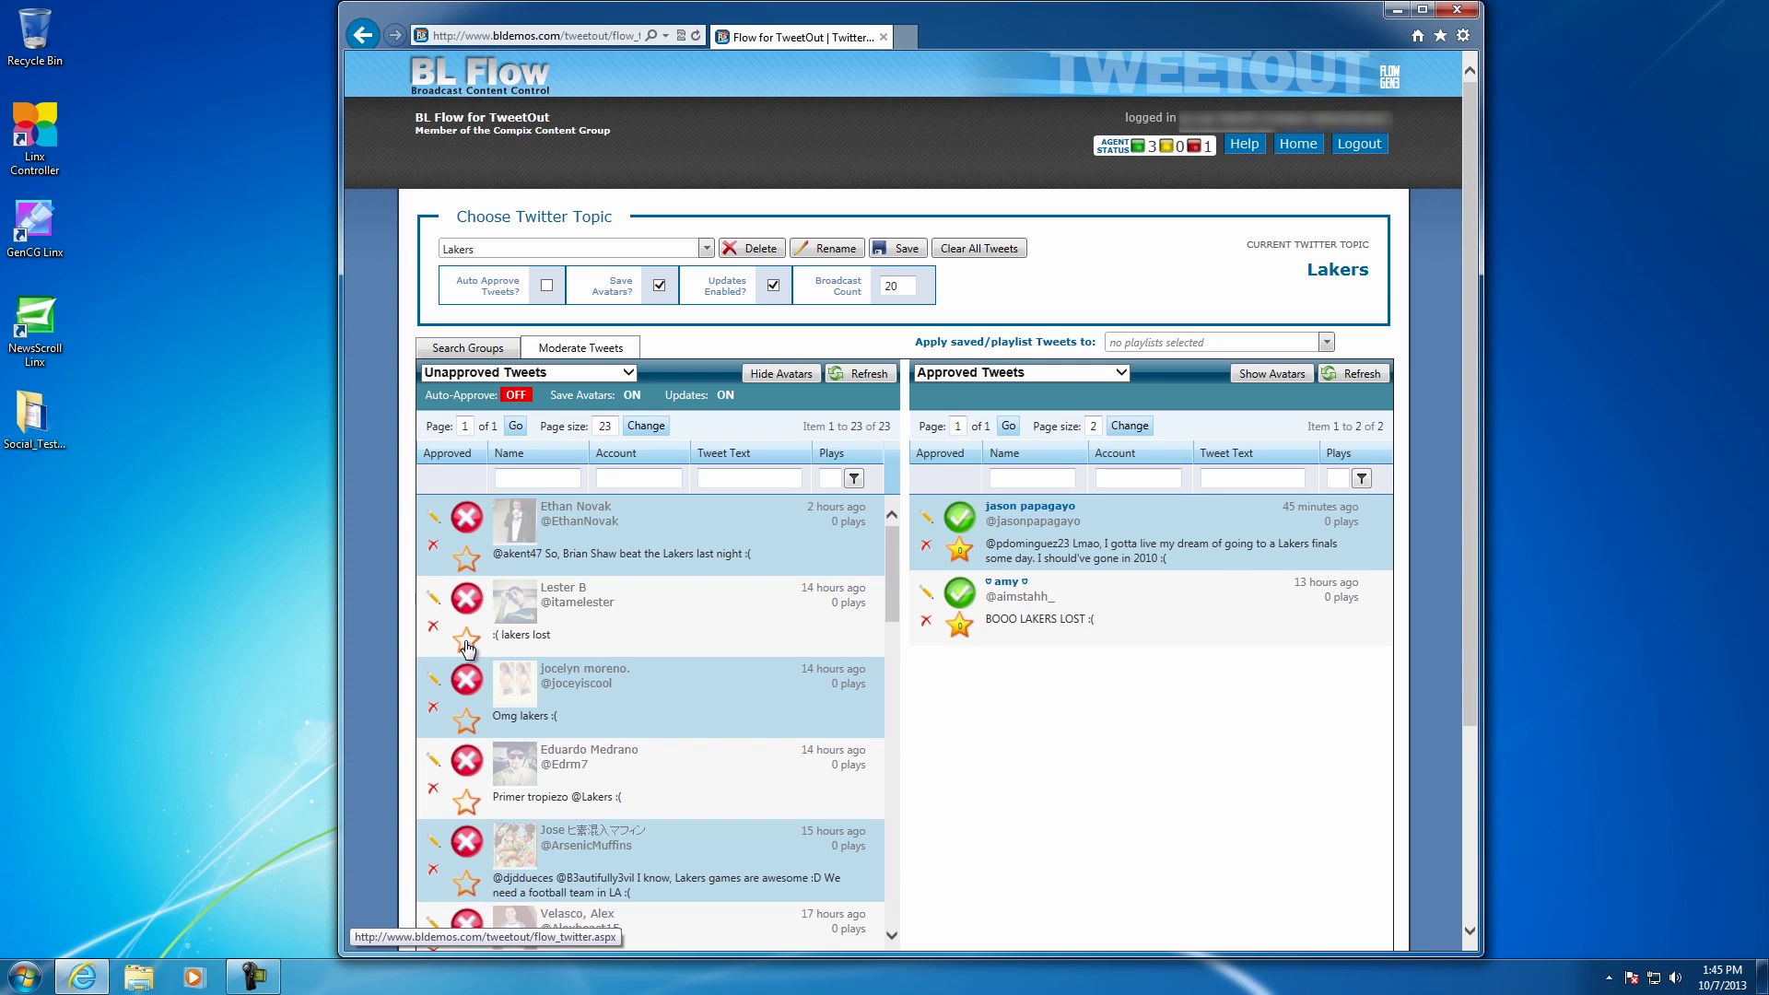
click(468, 645)
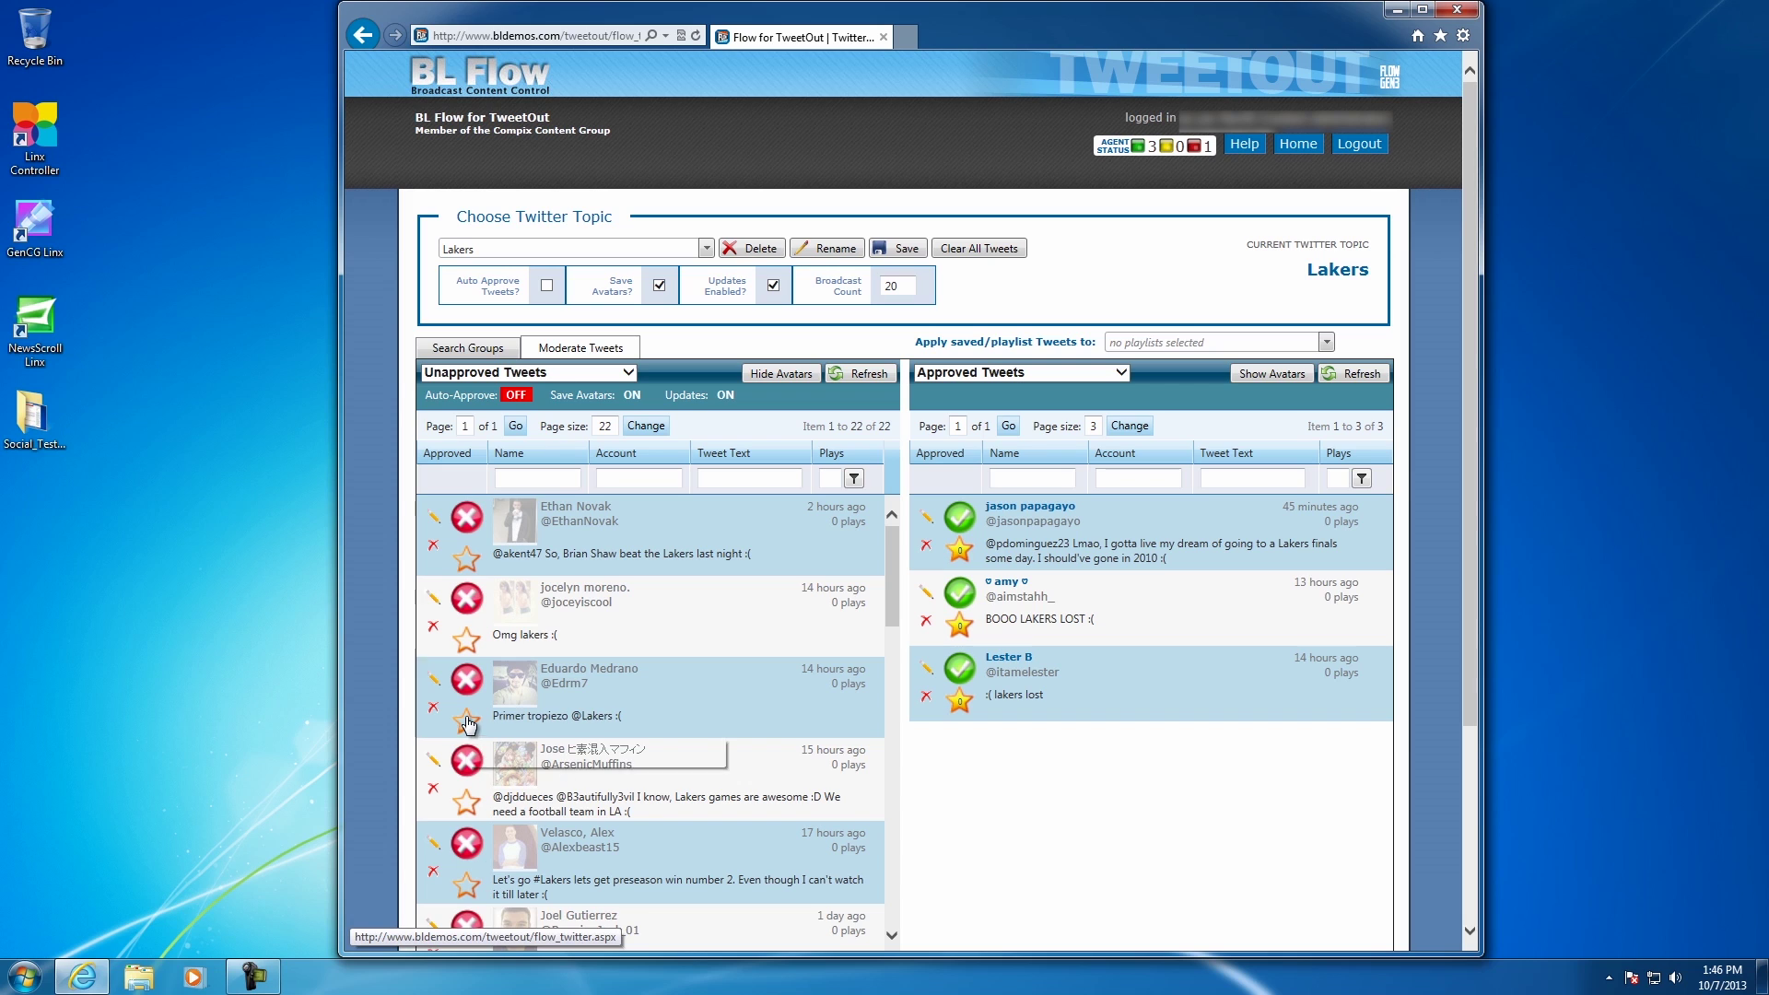
click(467, 720)
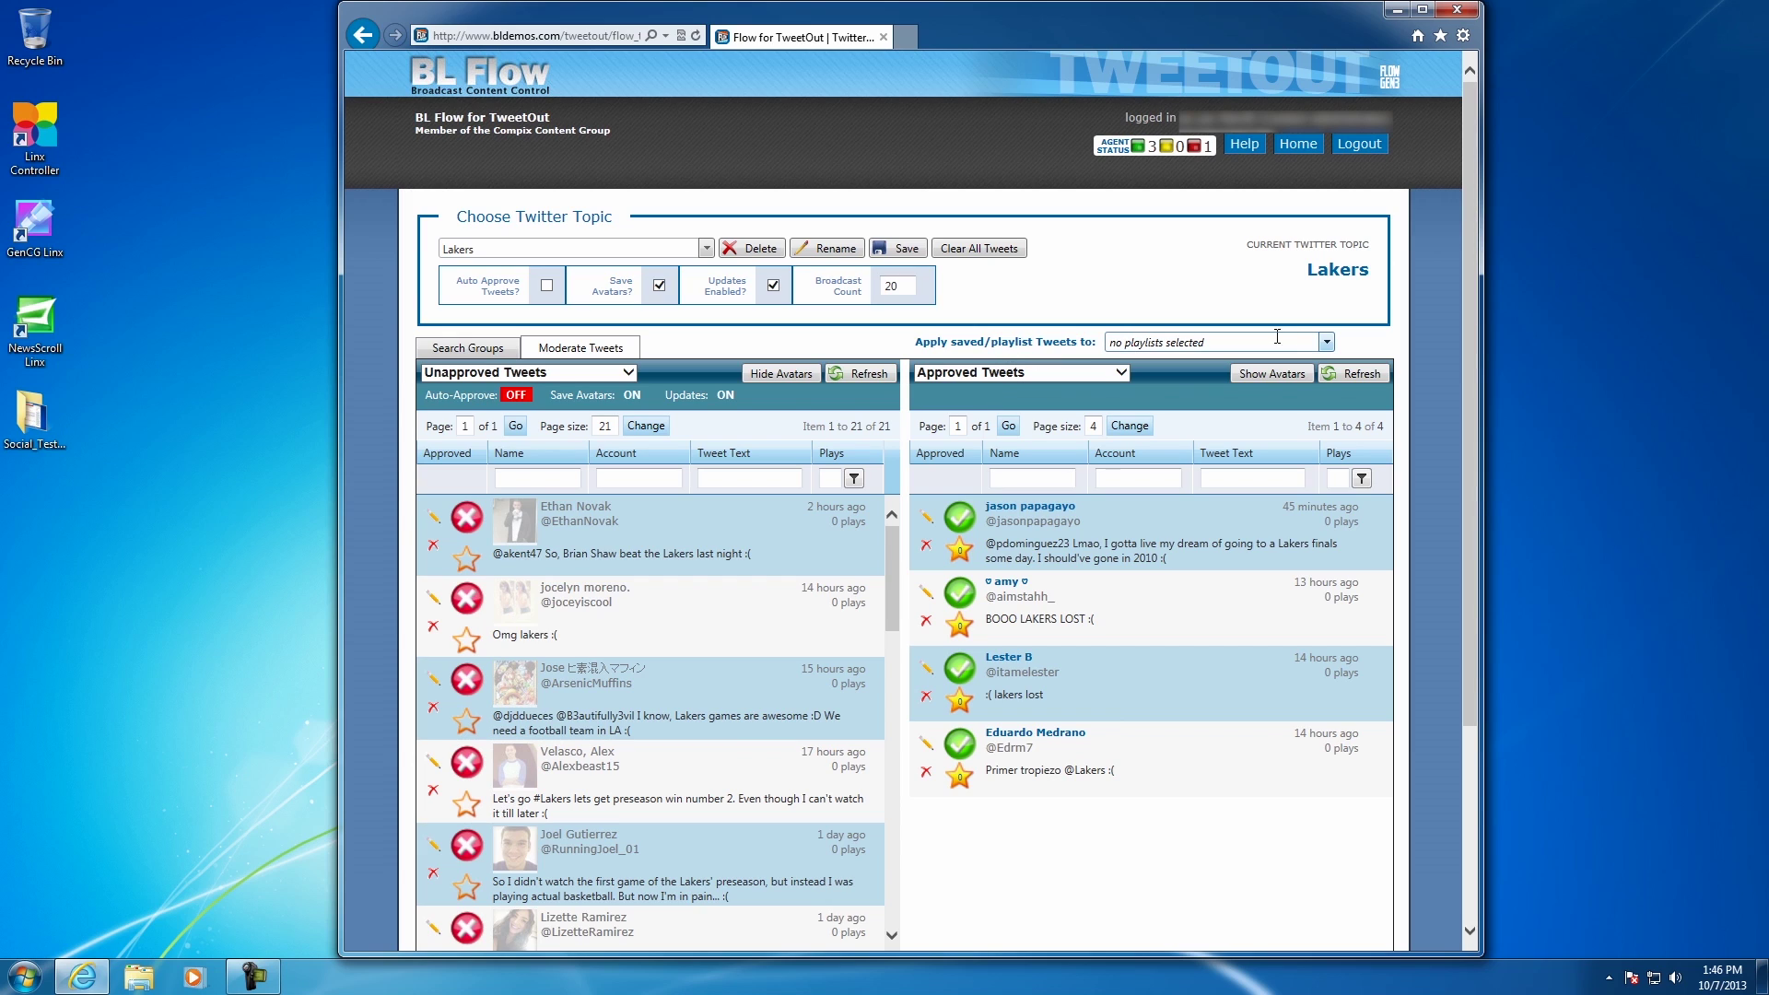
- Create a playlist named Lakers_Negative as the destination for saved tweets and check that it is selected
click(1306, 339)
text(La)
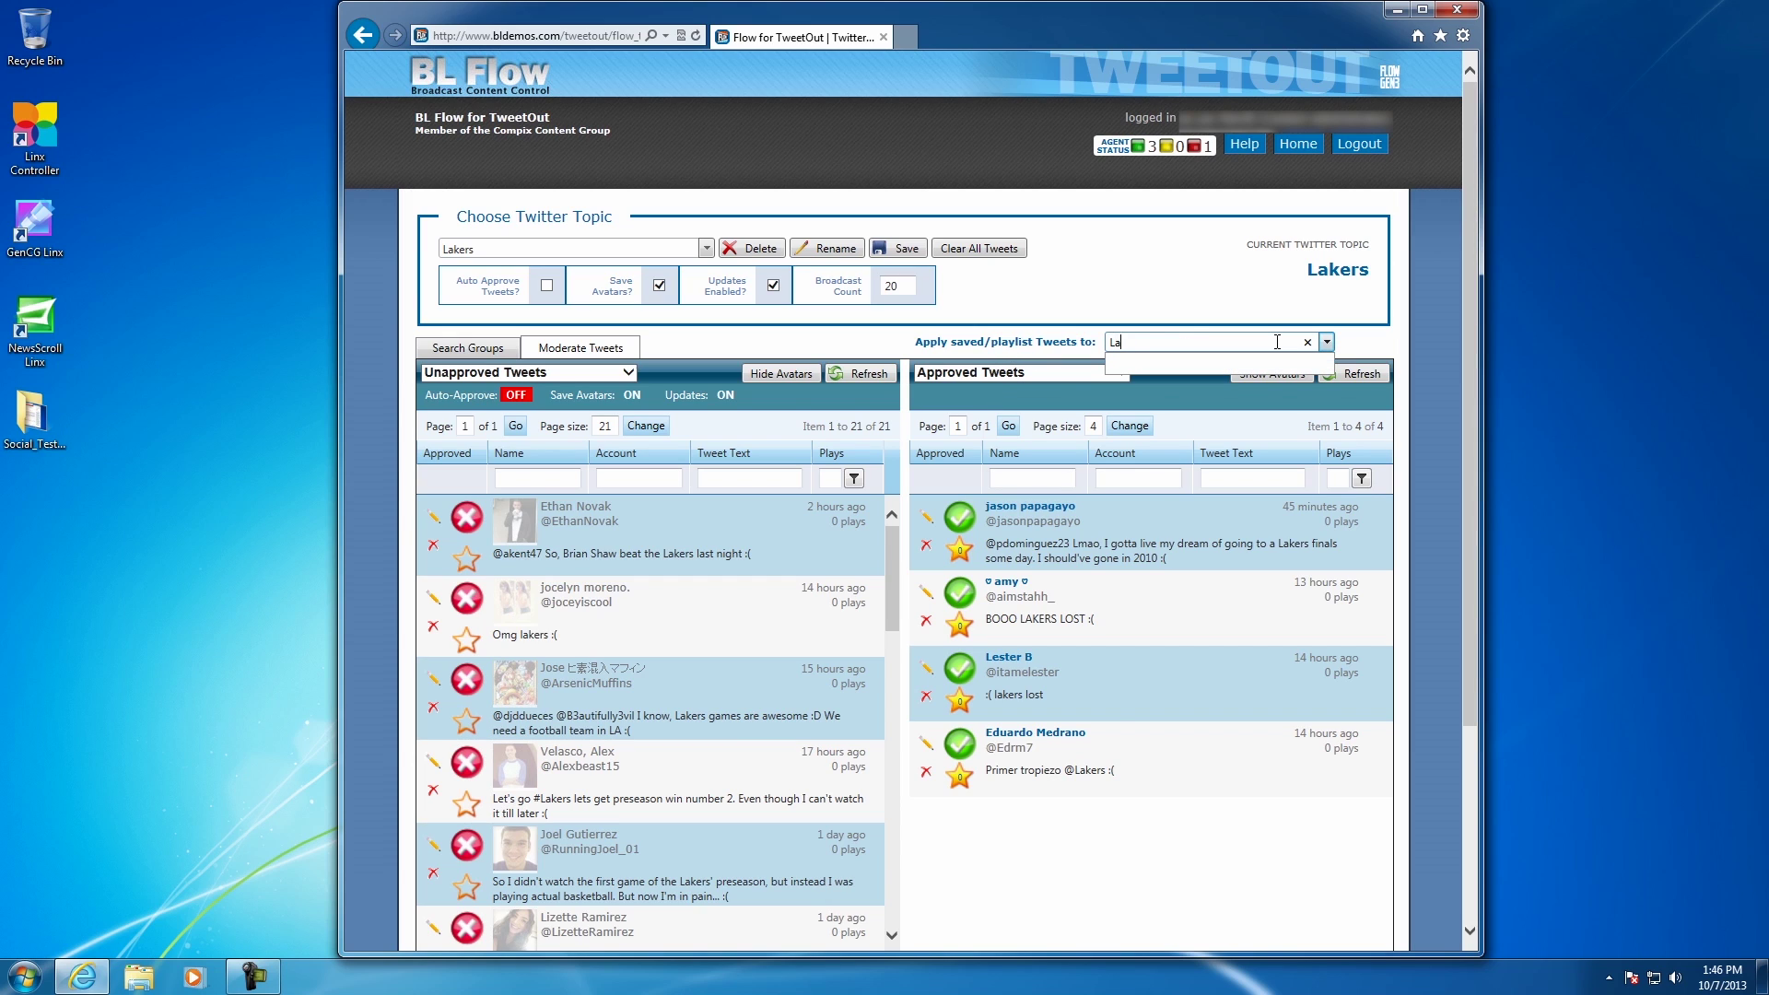
text(kers_Negative)
key(Return)
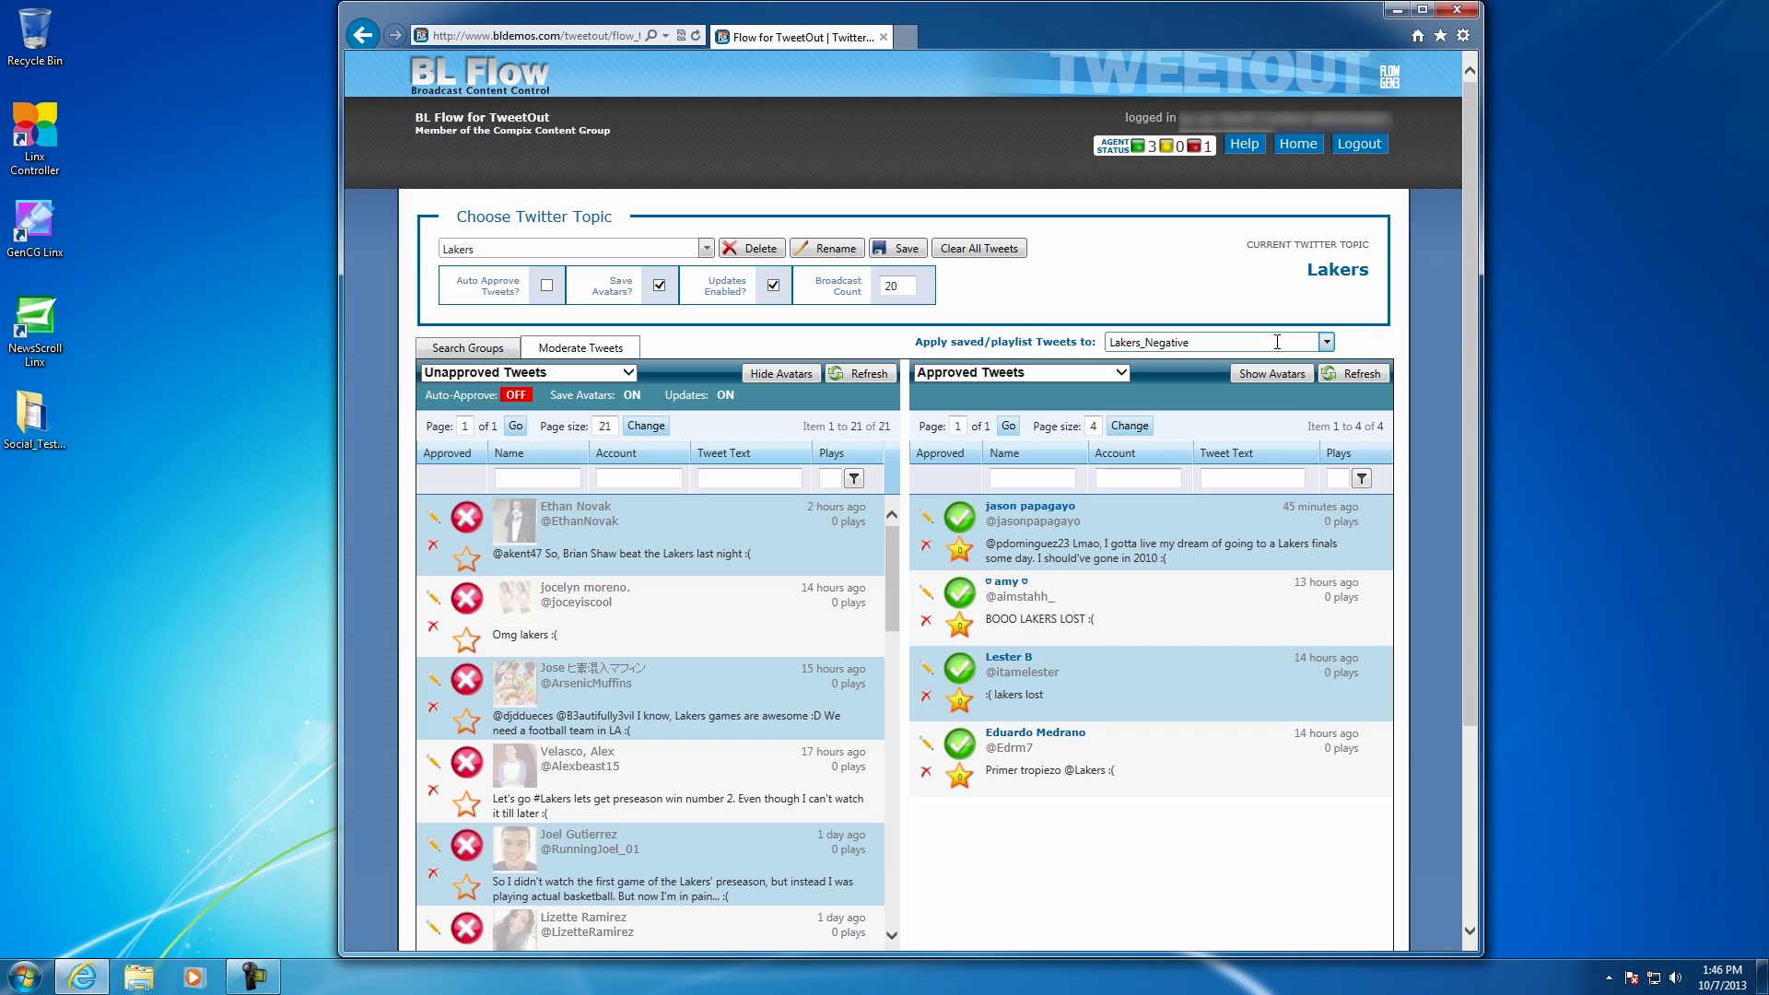
click(1324, 343)
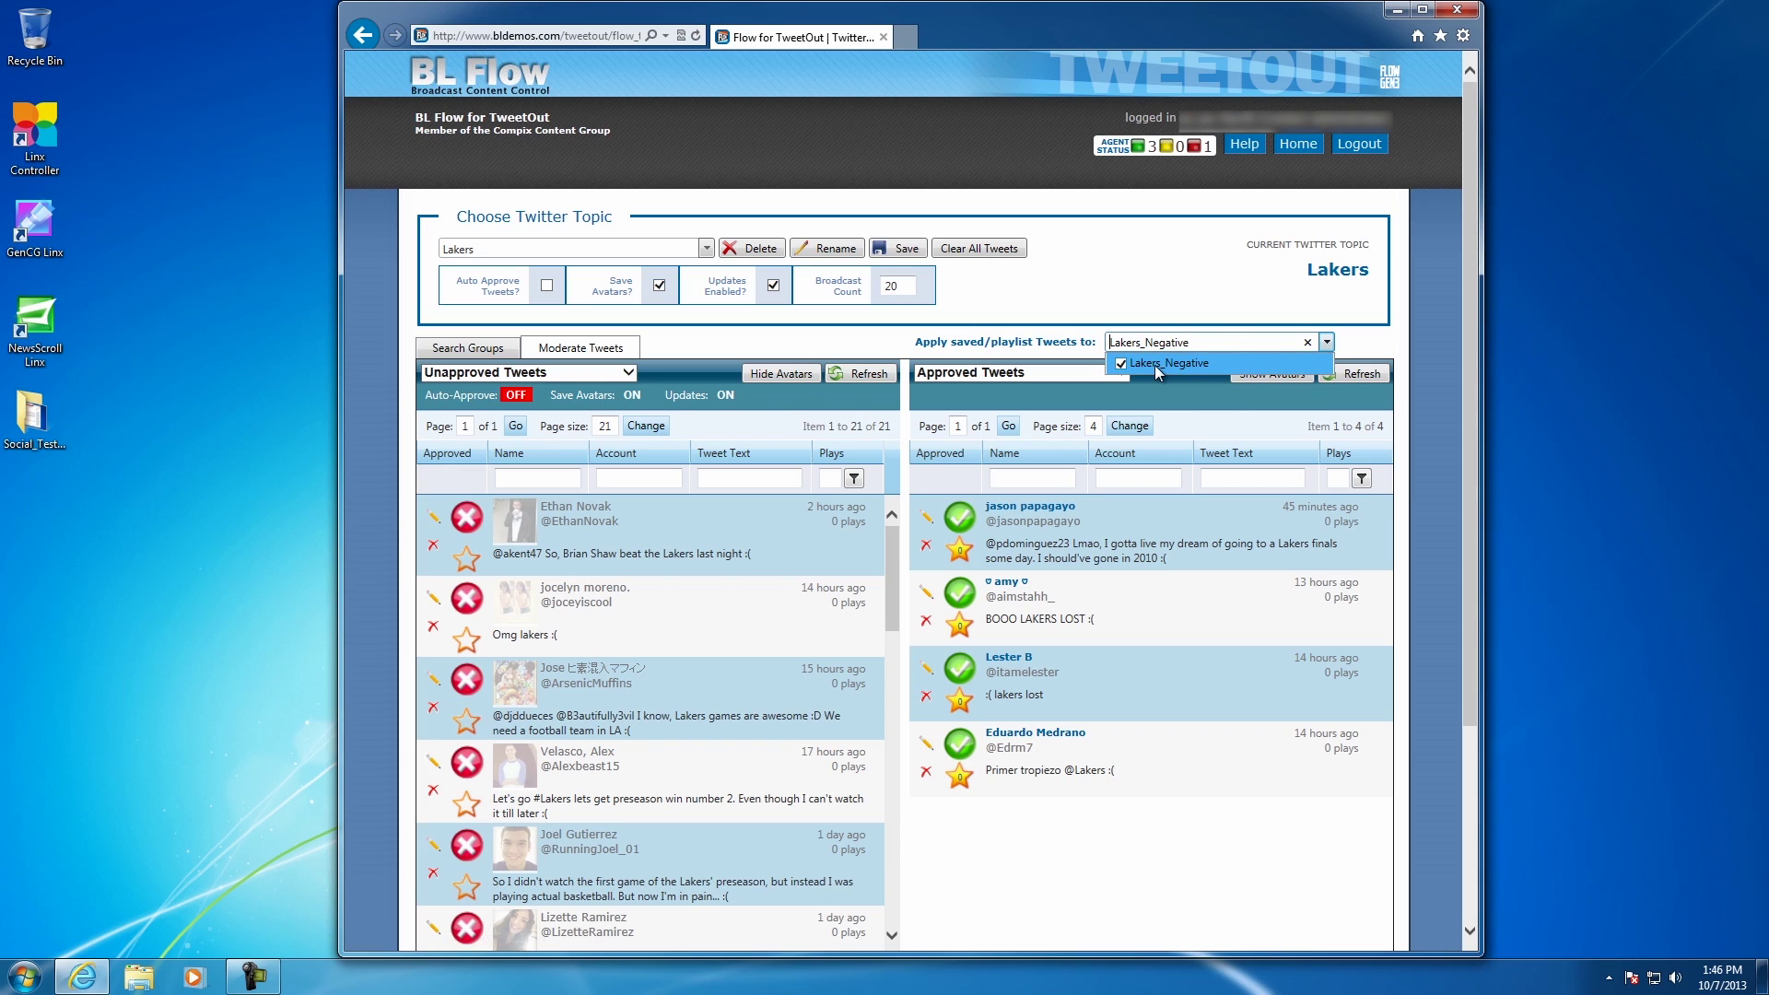
click(1128, 312)
- Go to the Twitter playlists from the home page and open the Lakers_Negative playlist
click(1297, 145)
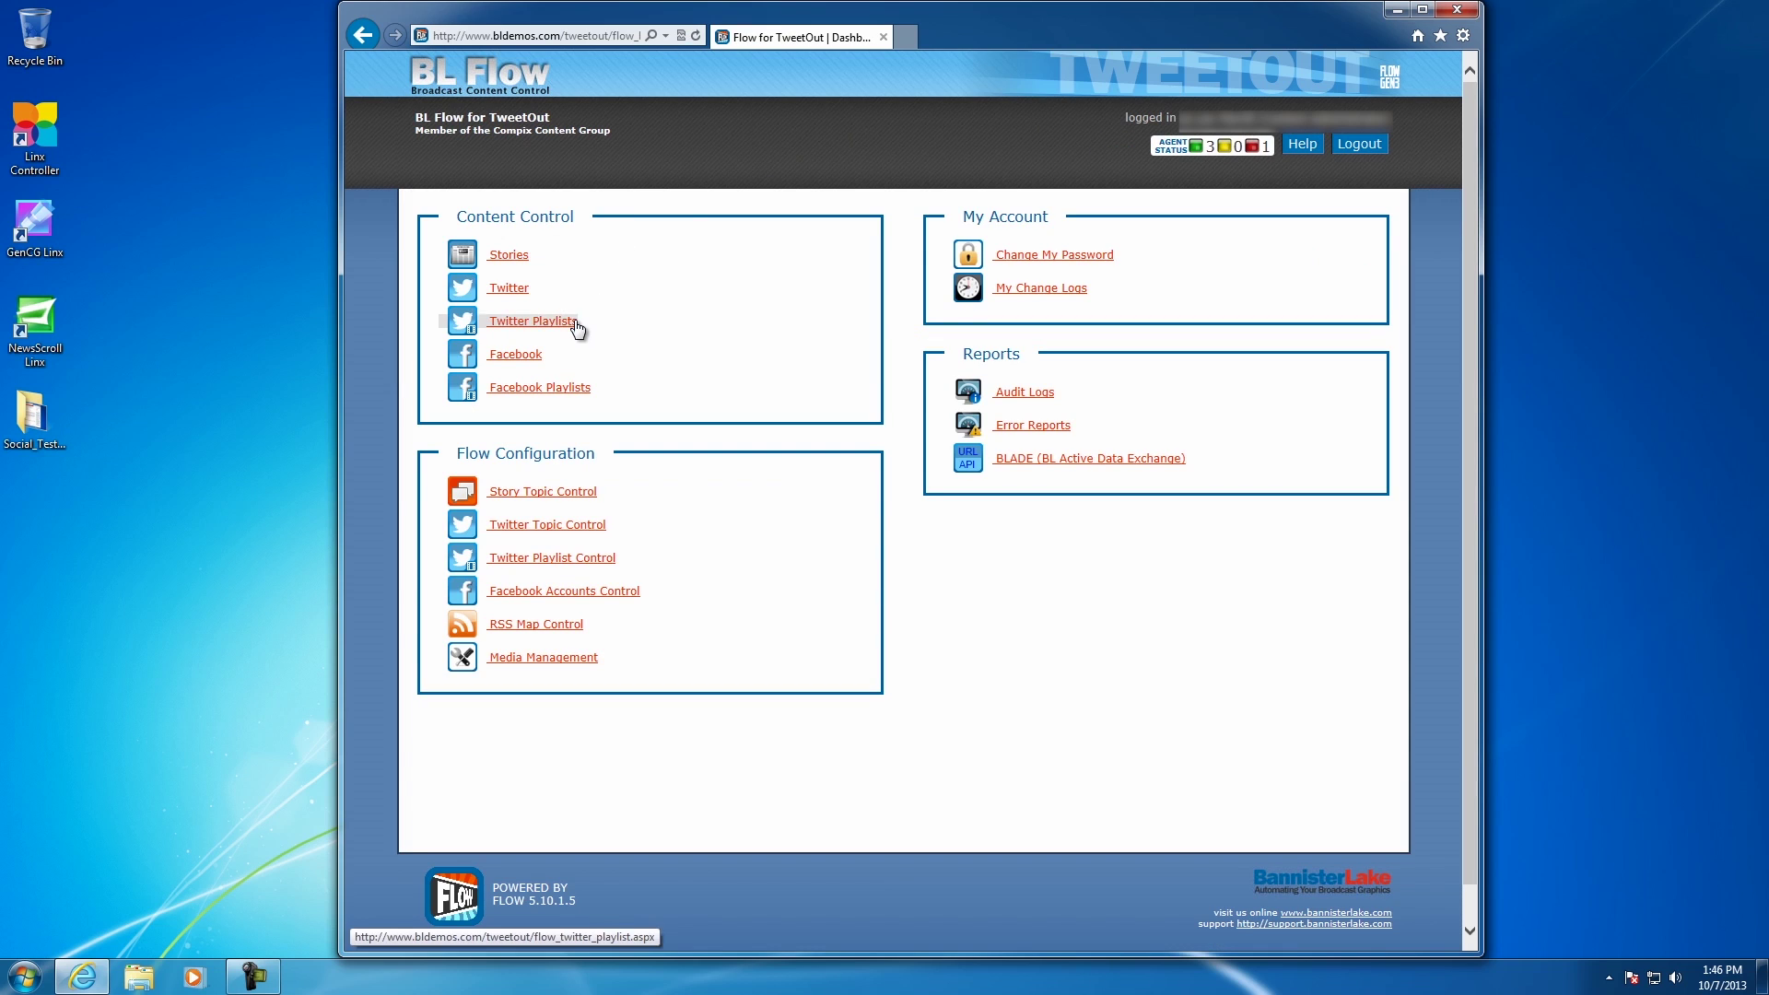
click(573, 319)
click(710, 253)
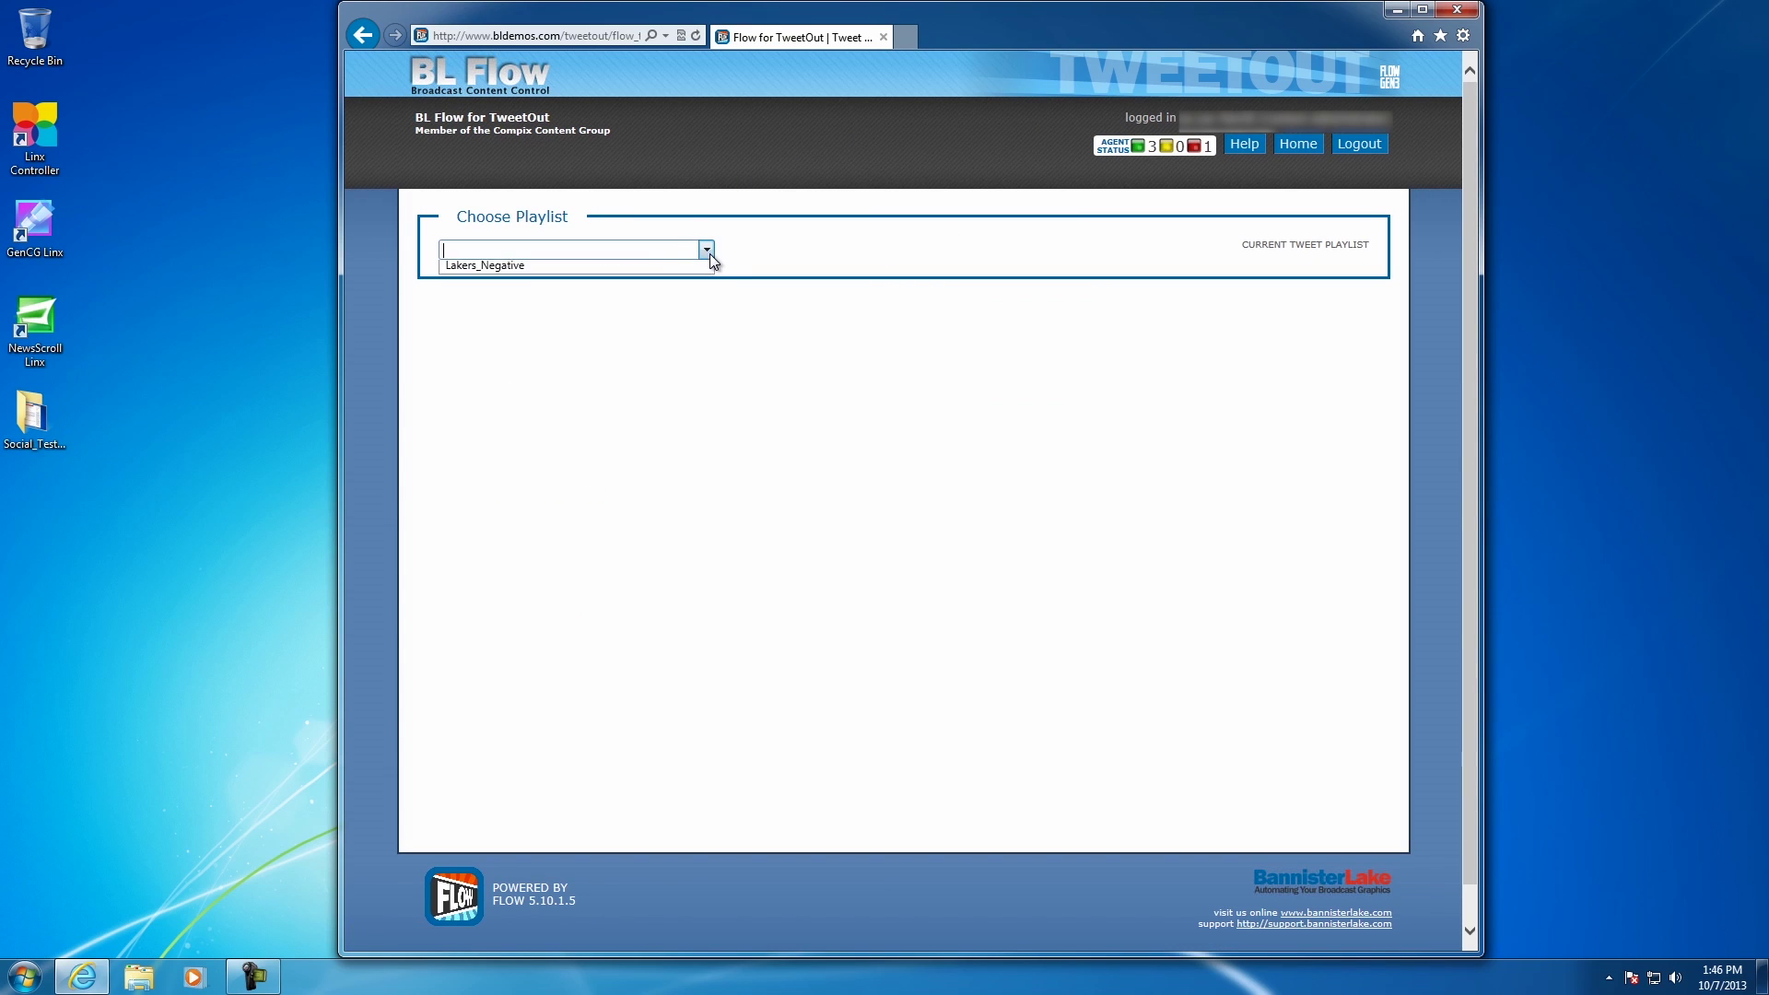
click(557, 271)
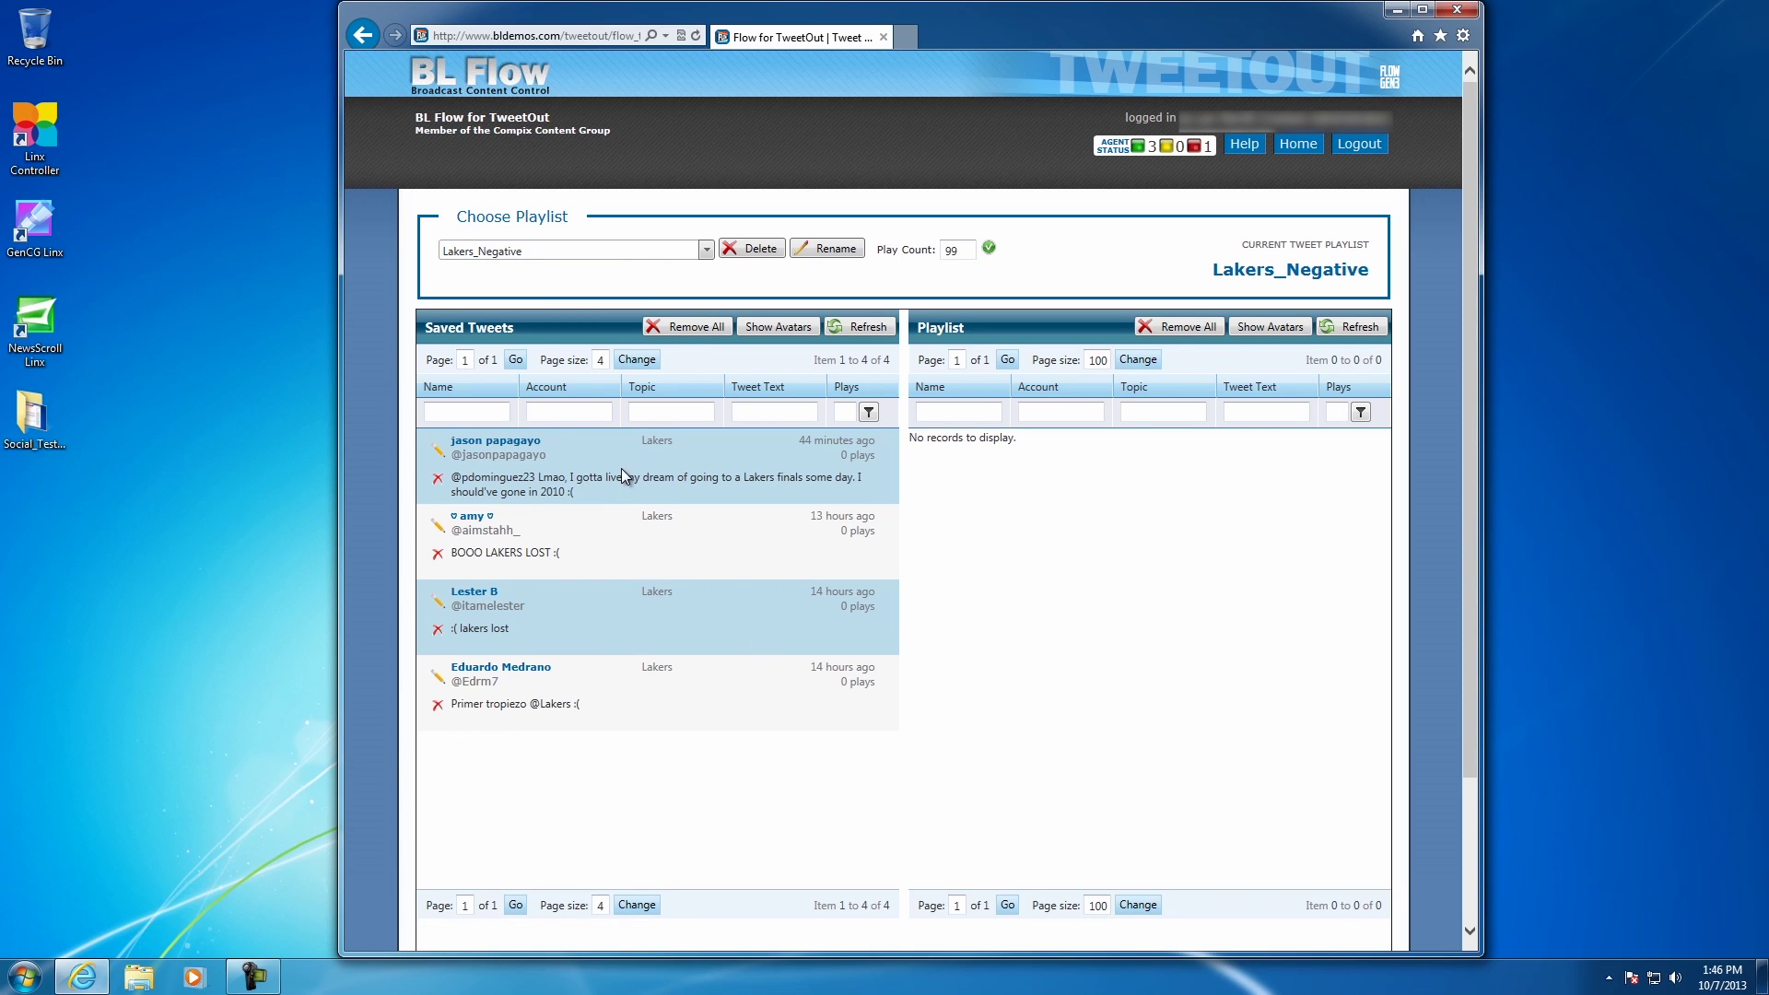
- Add all four saved Lakers tweets to the Lakers_Negative playlist in their listed order
drag(621, 469, 986, 473)
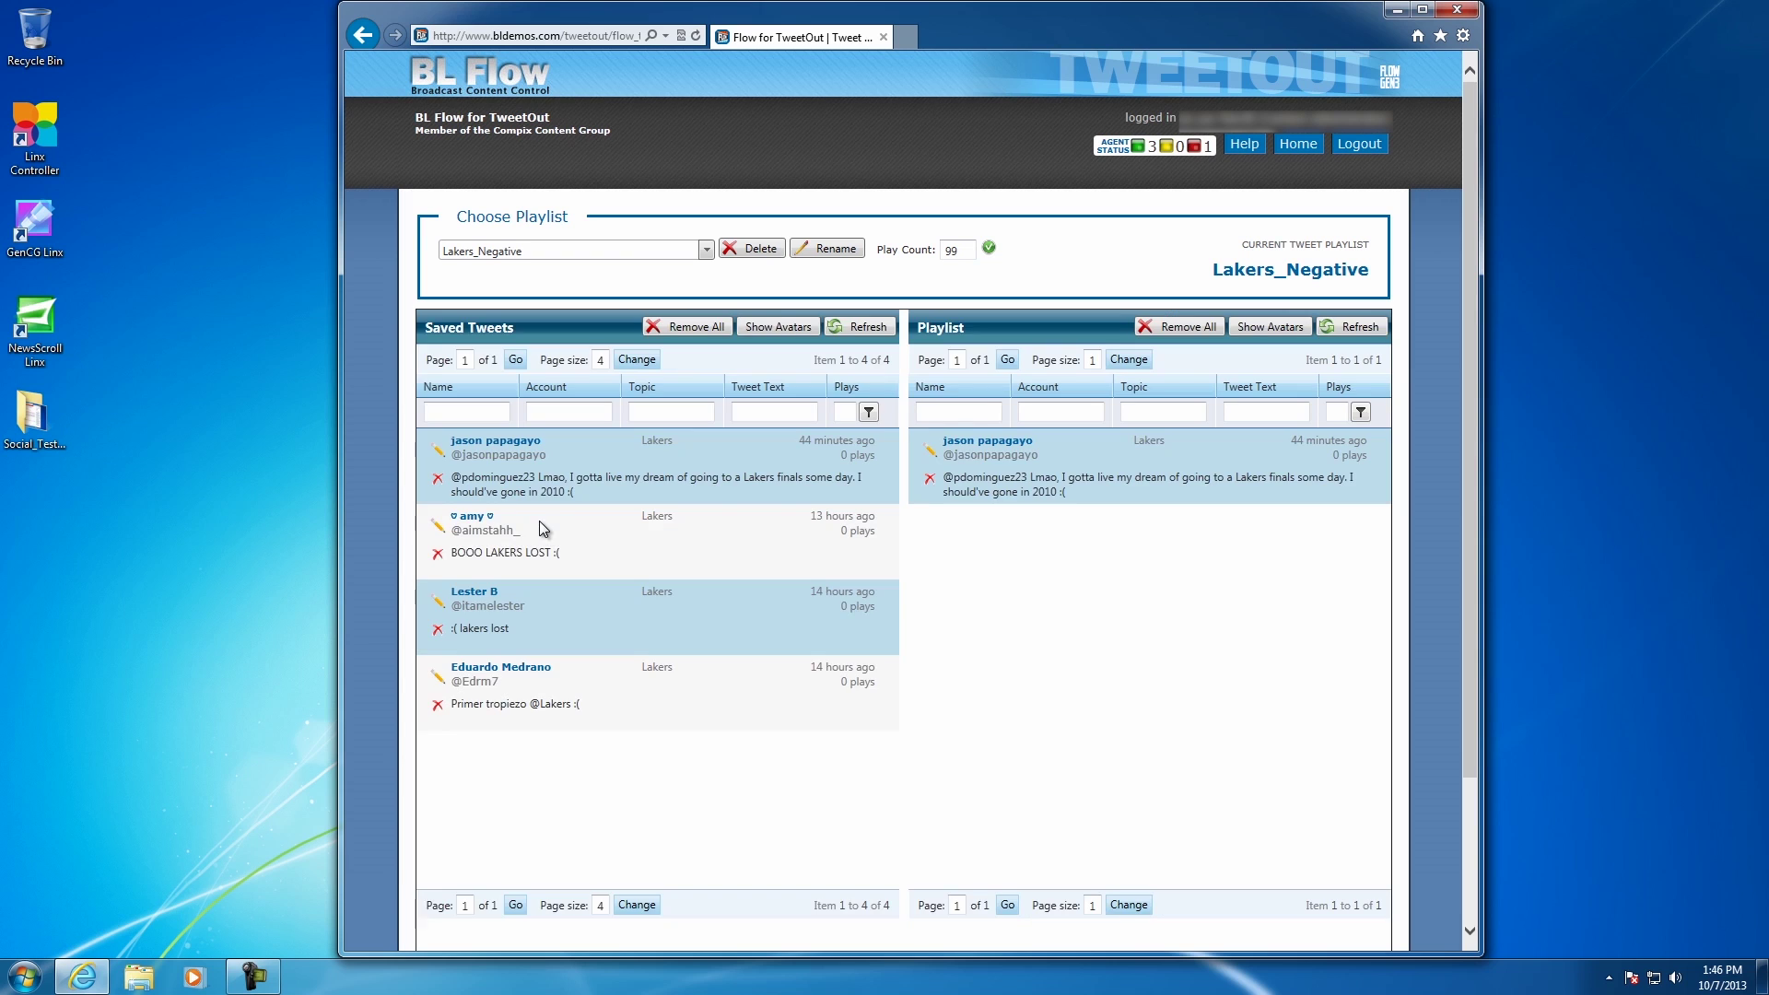
drag(544, 531, 960, 546)
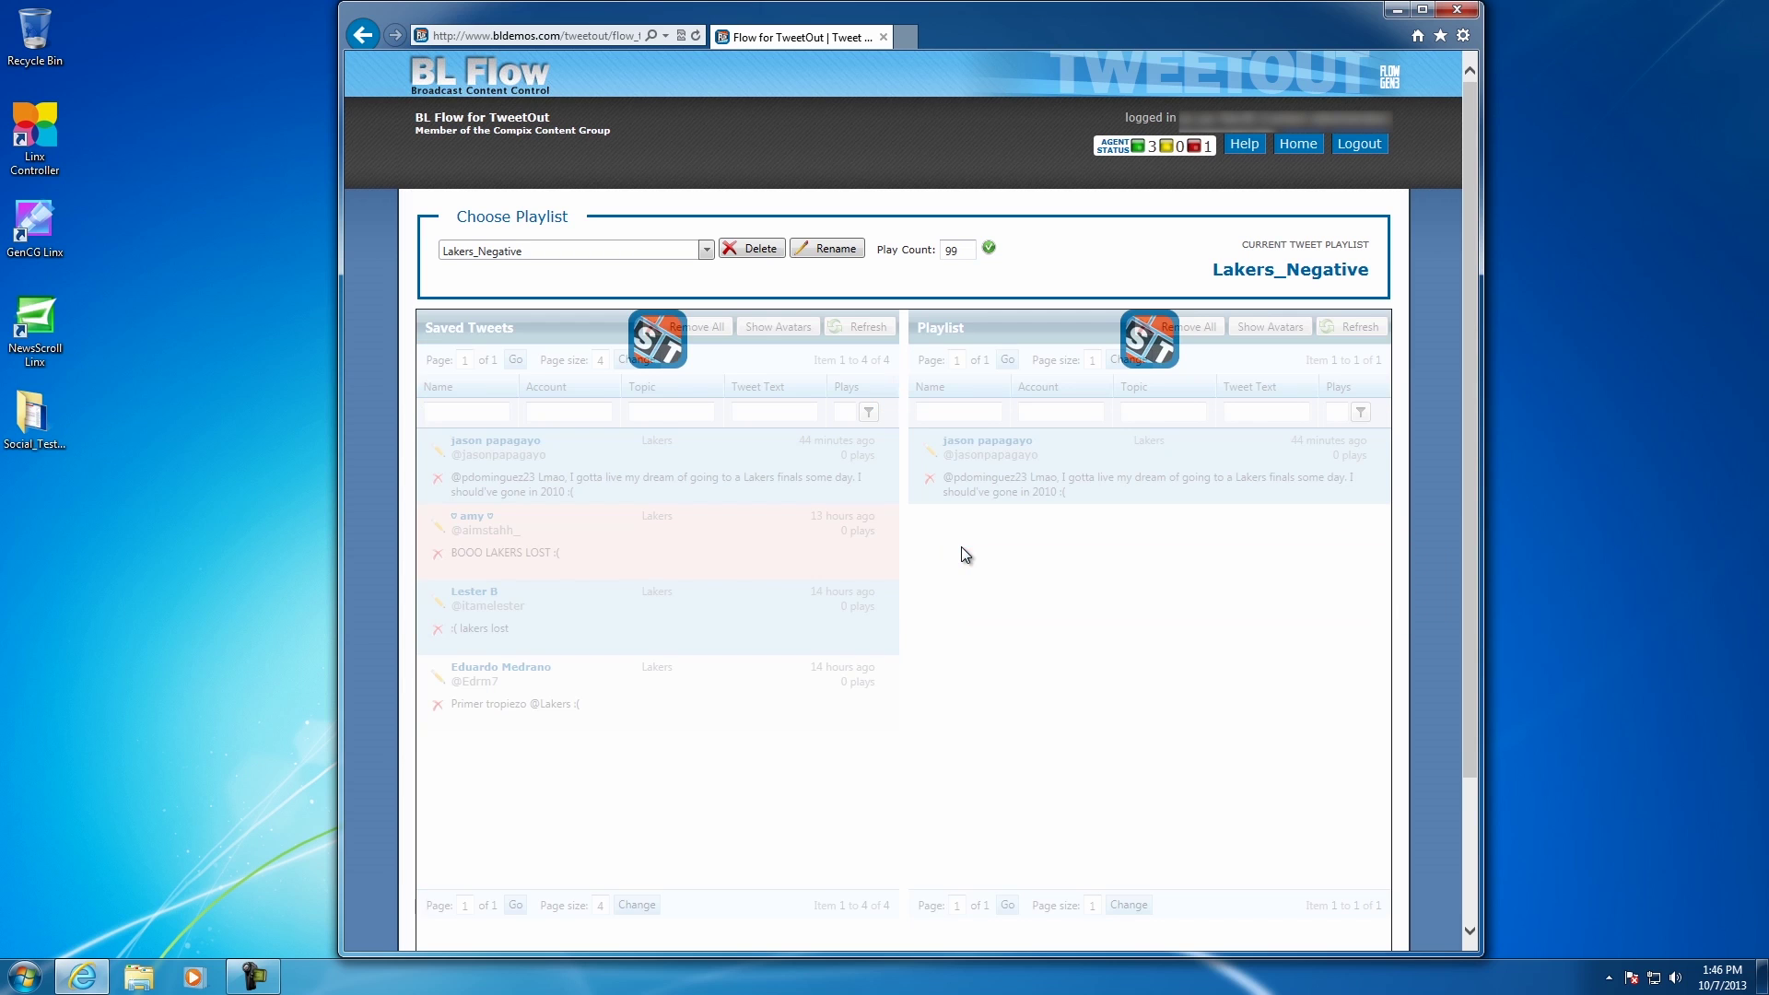
drag(523, 610, 959, 612)
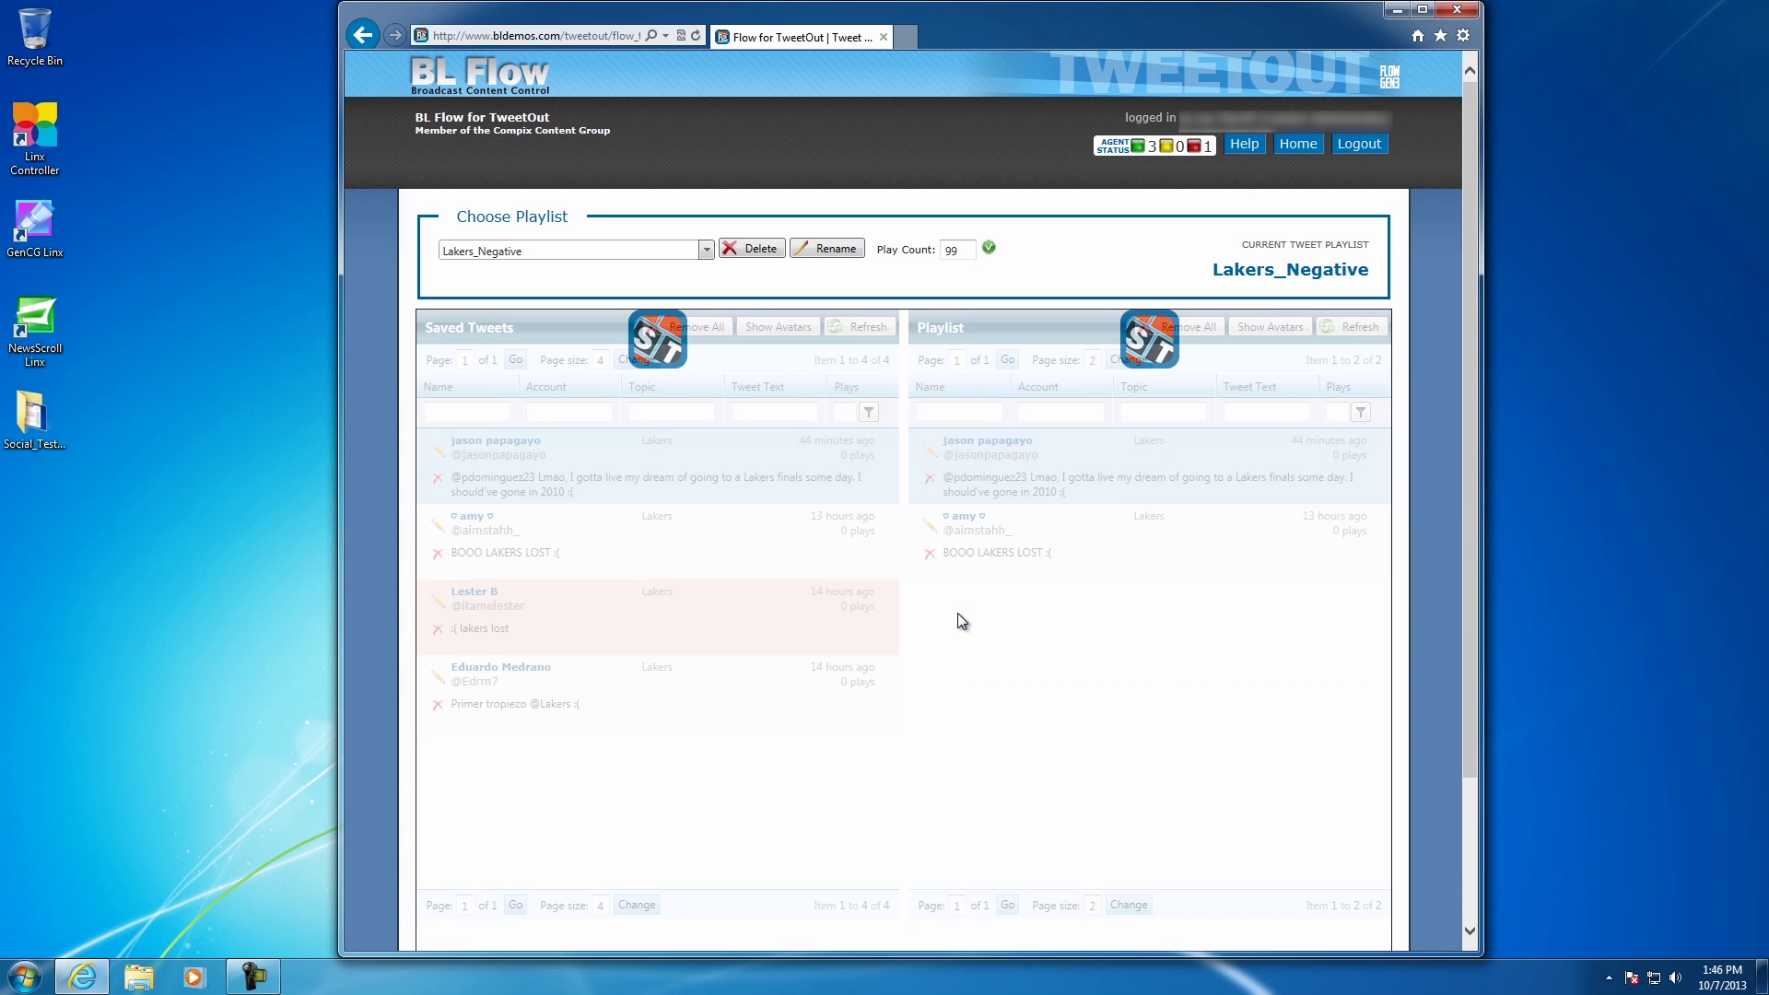
drag(546, 706, 997, 700)
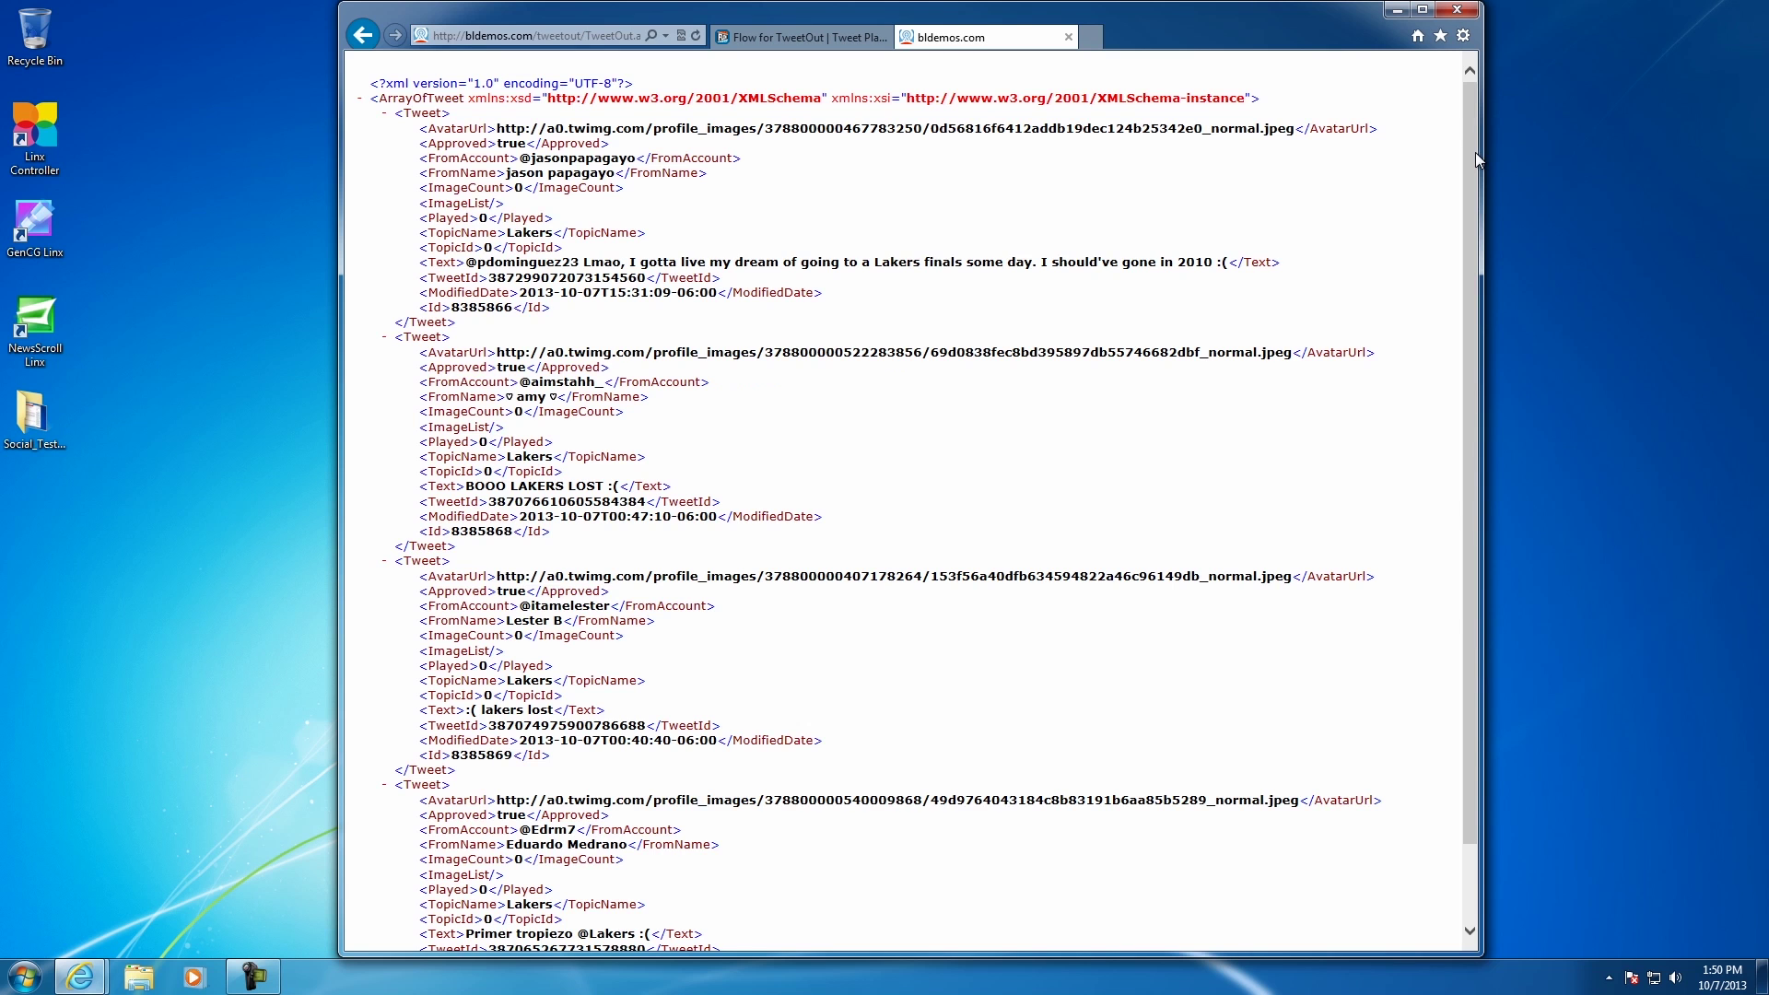
- Launch NewsScroll from the desktop and open its feed settings
mouse_move(1474, 152)
mouse_down()
mouse_move(1465, 231)
mouse_move(1476, 124)
mouse_up()
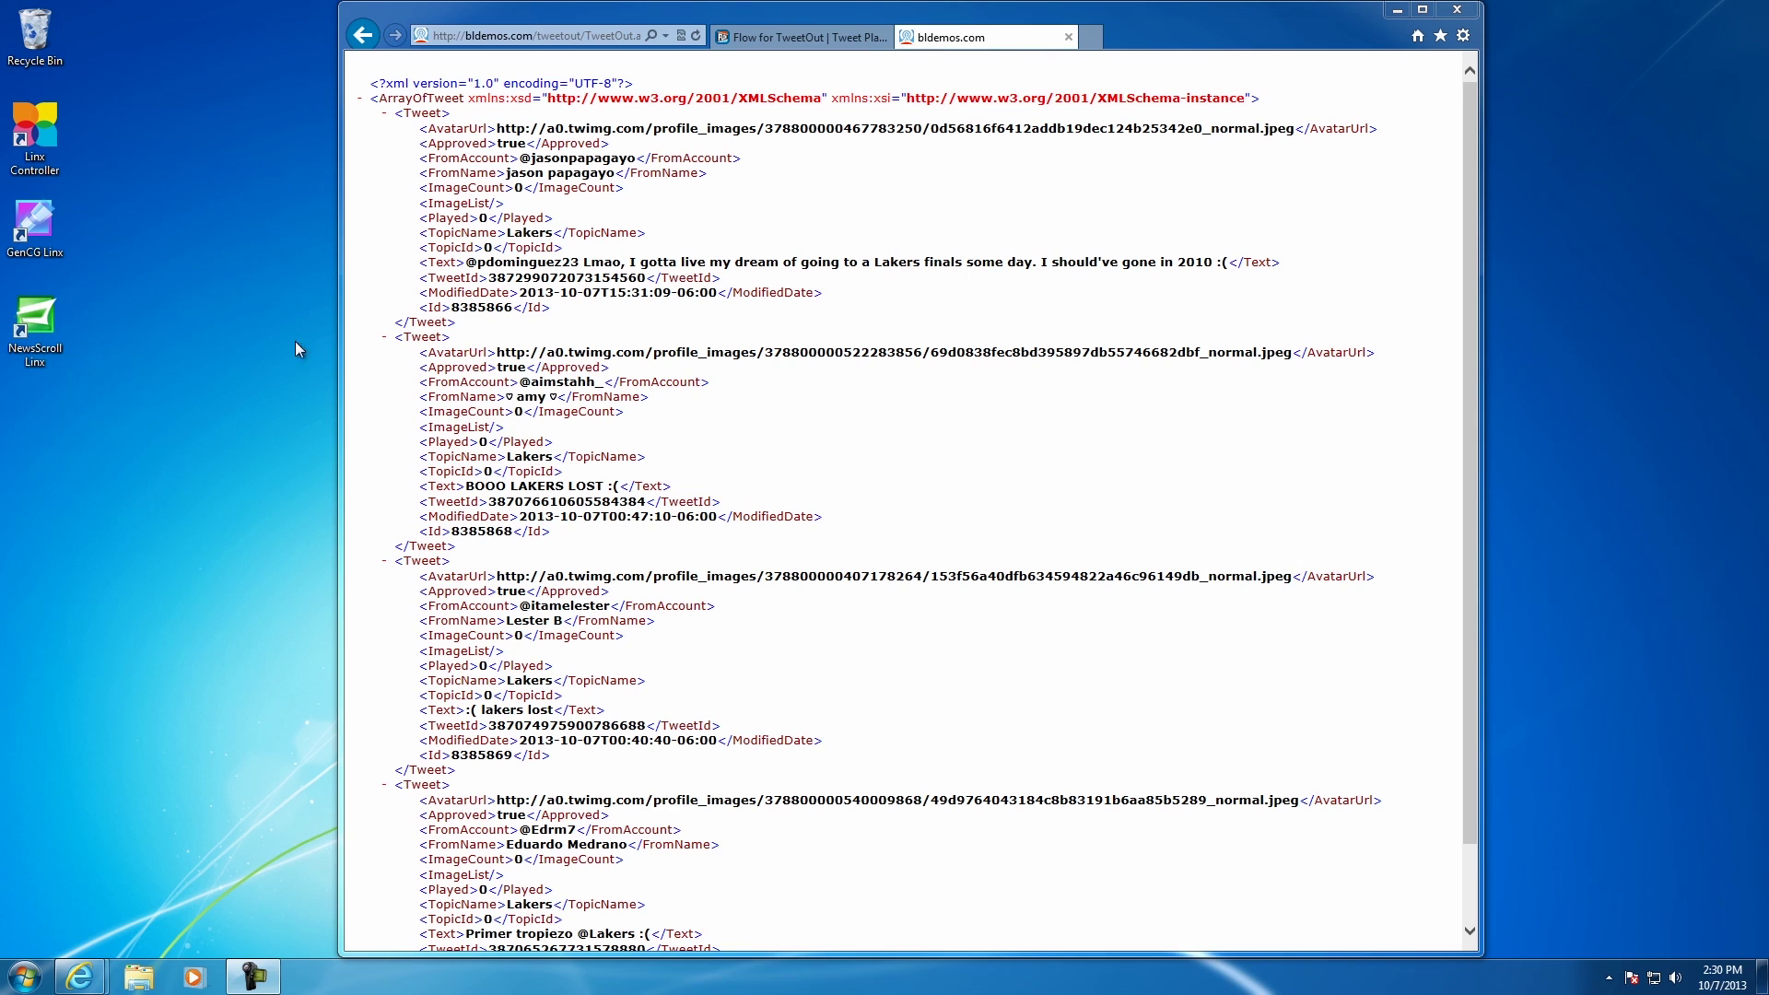
double_click(44, 333)
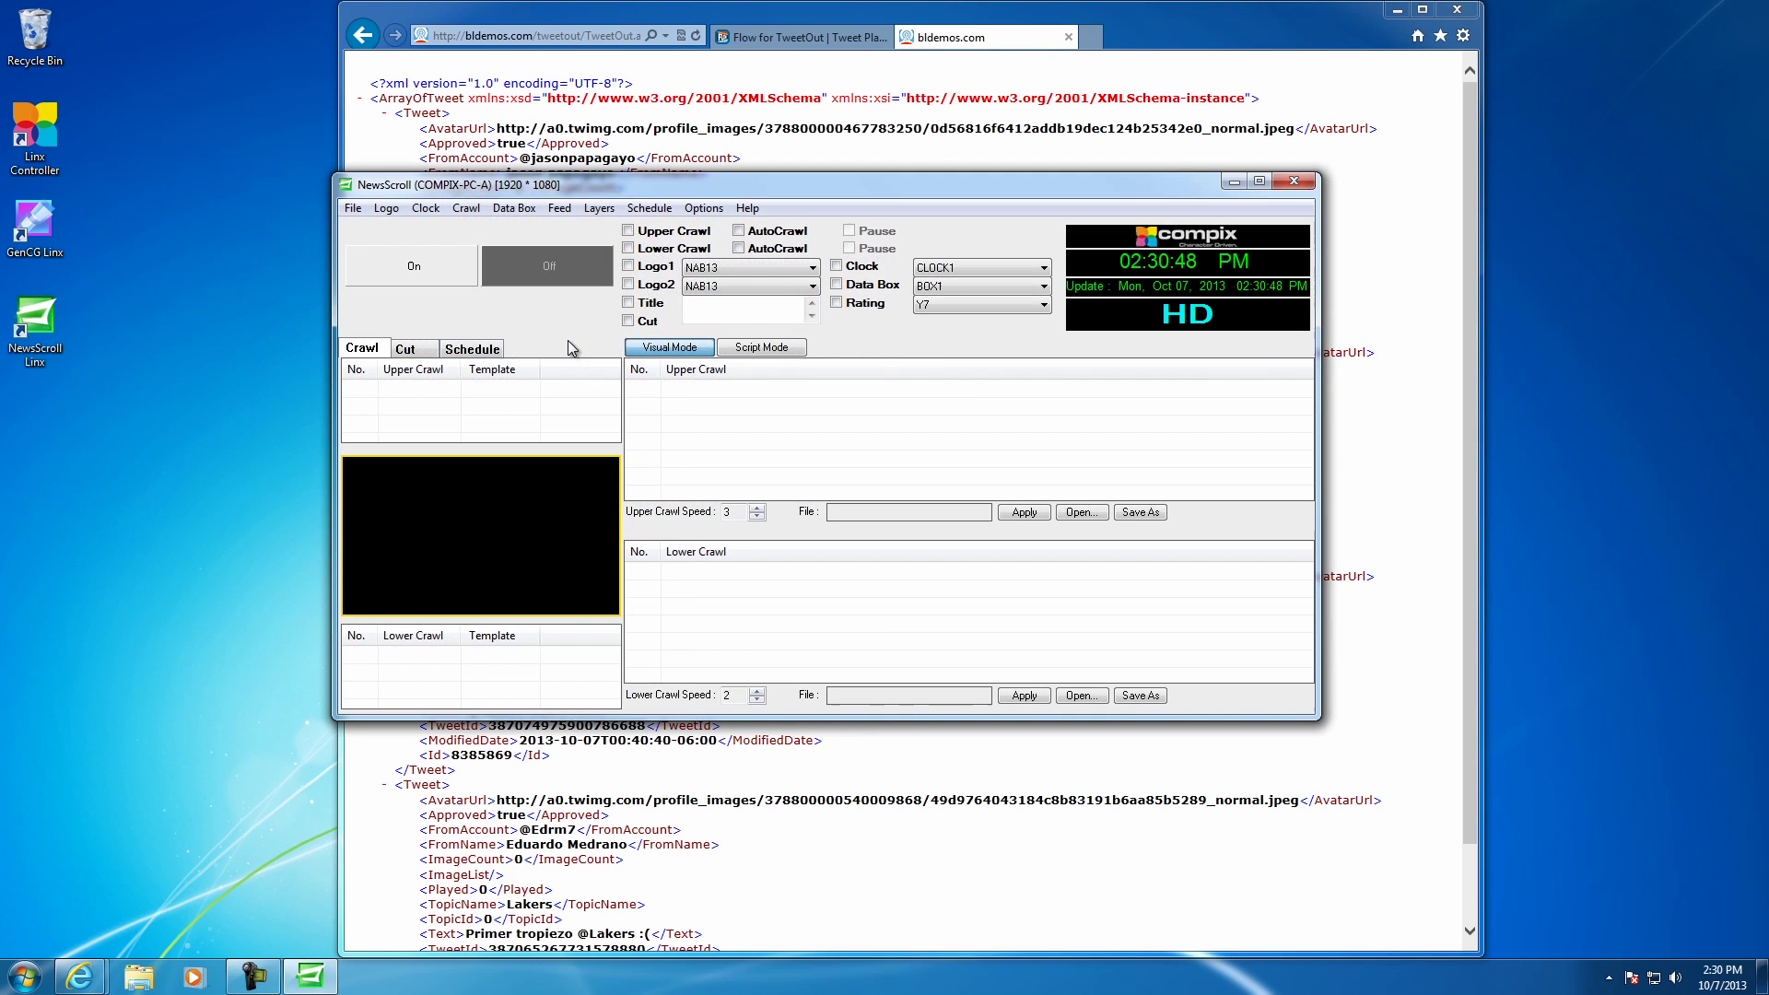
drag(817, 190, 864, 180)
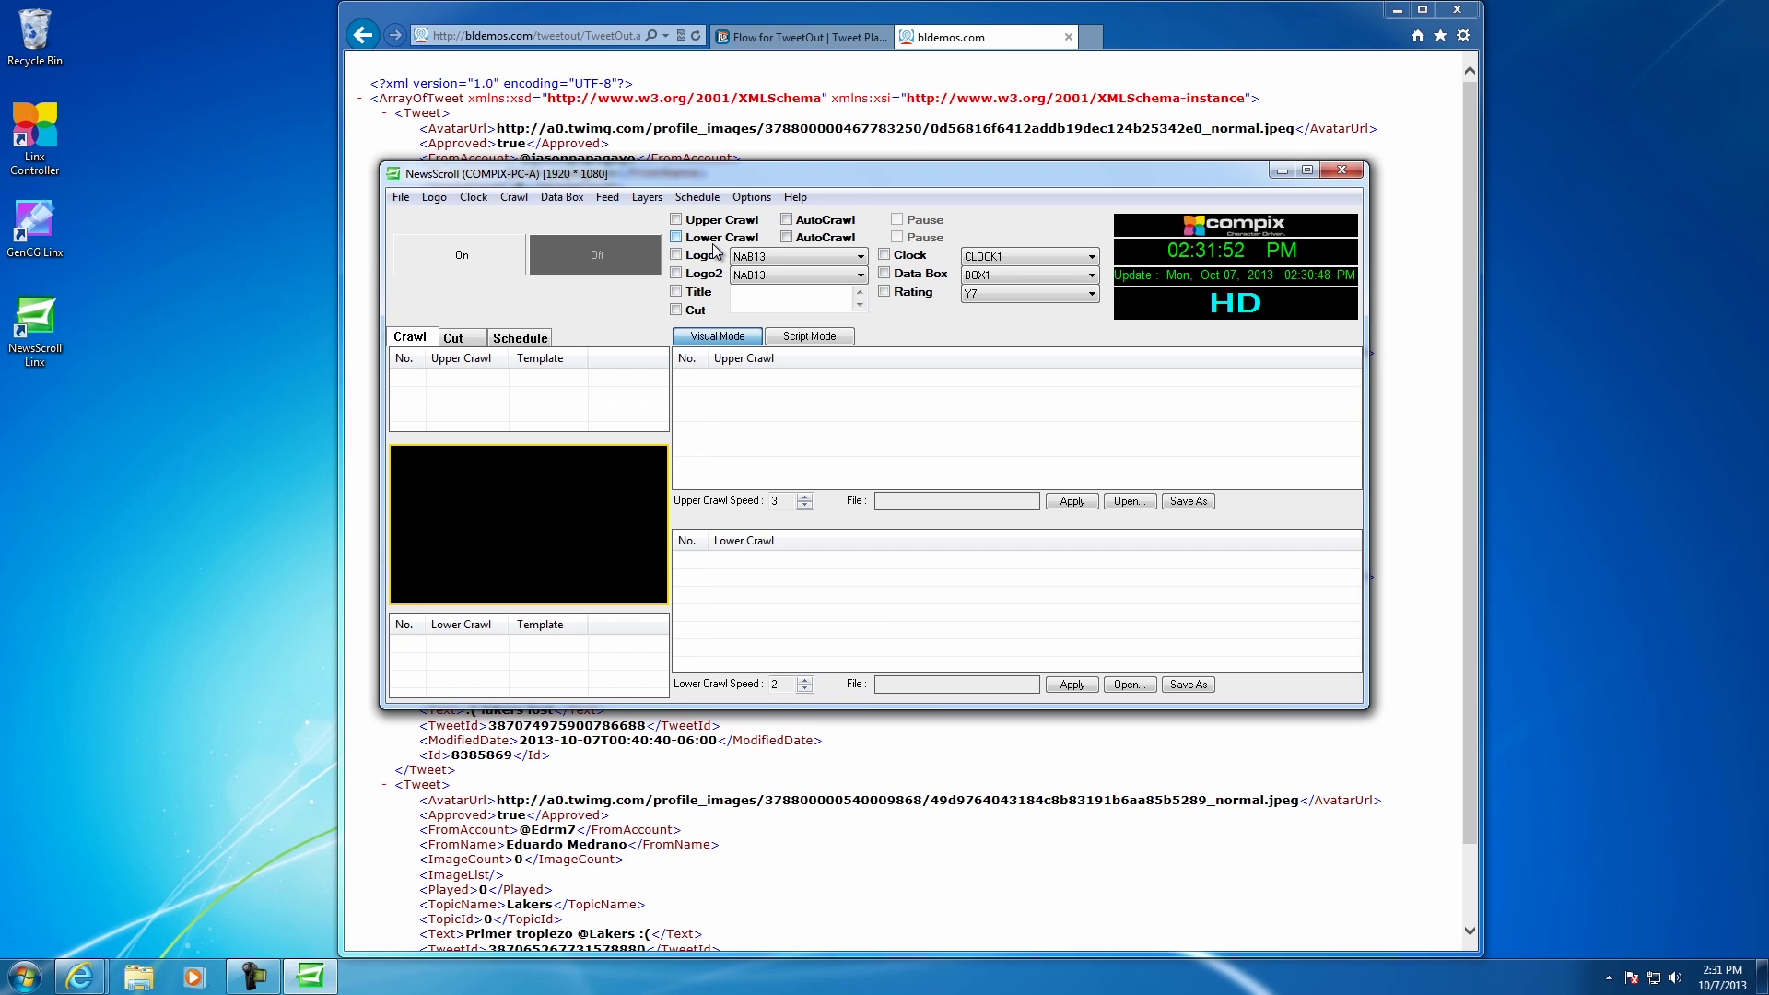
click(607, 197)
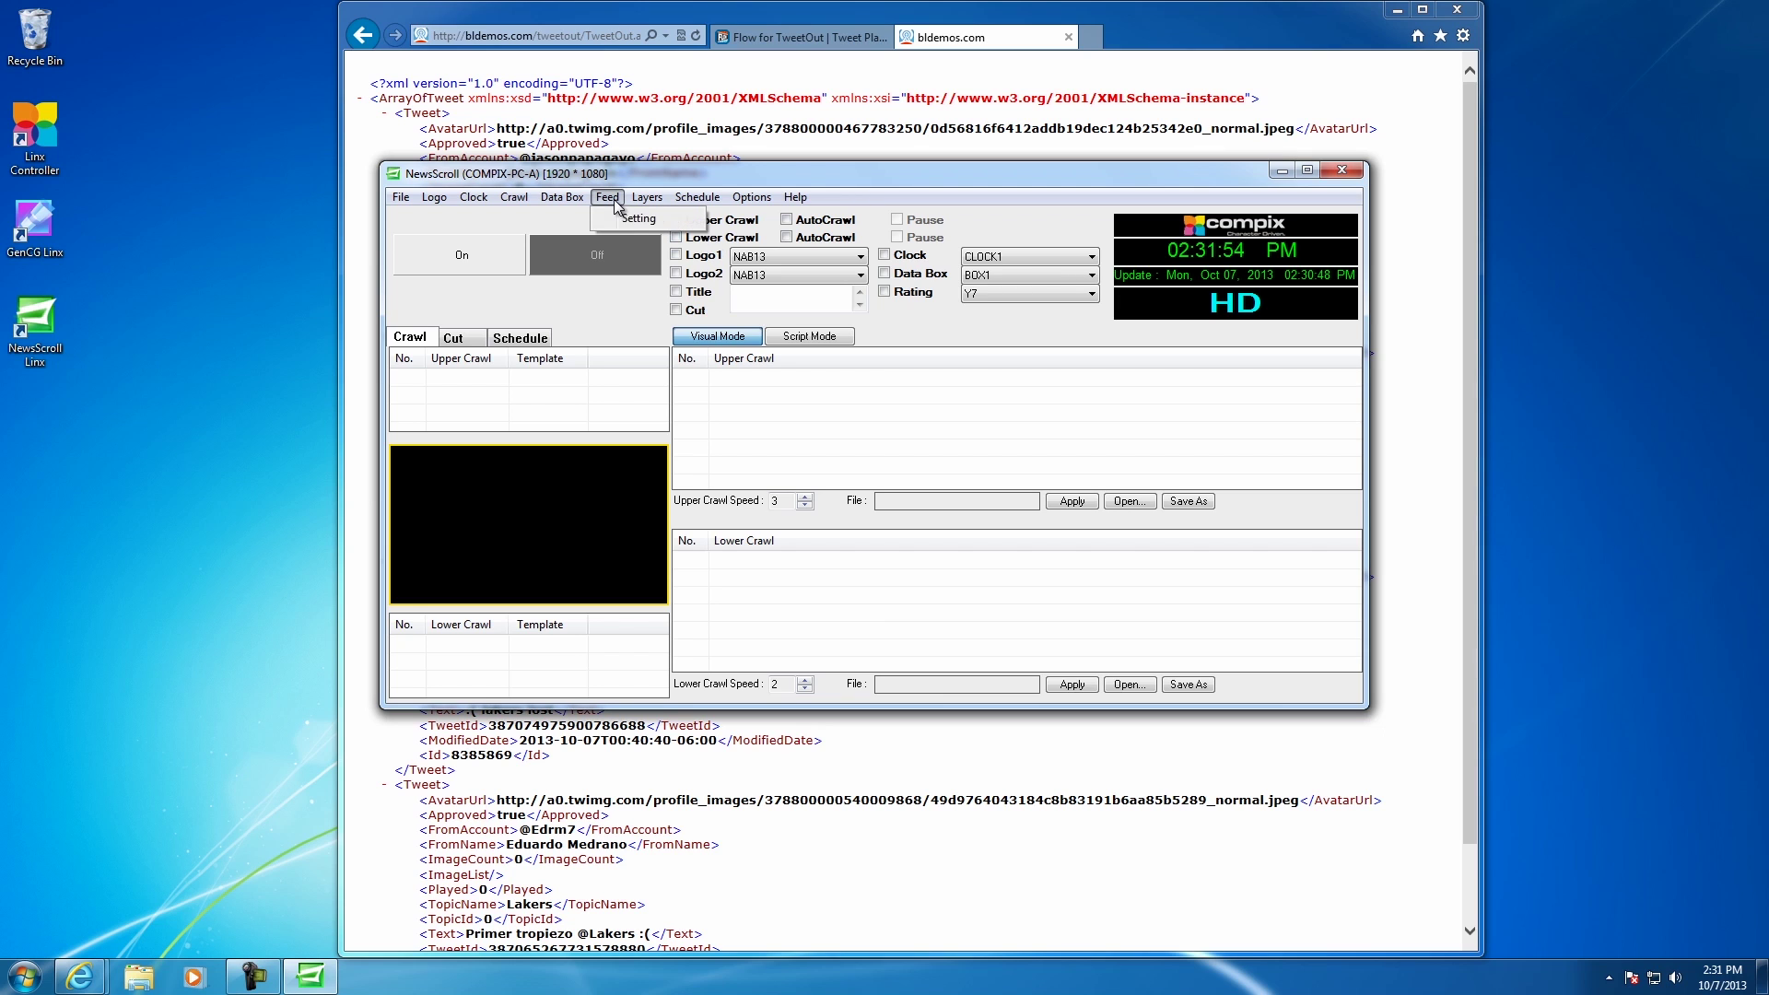
click(629, 218)
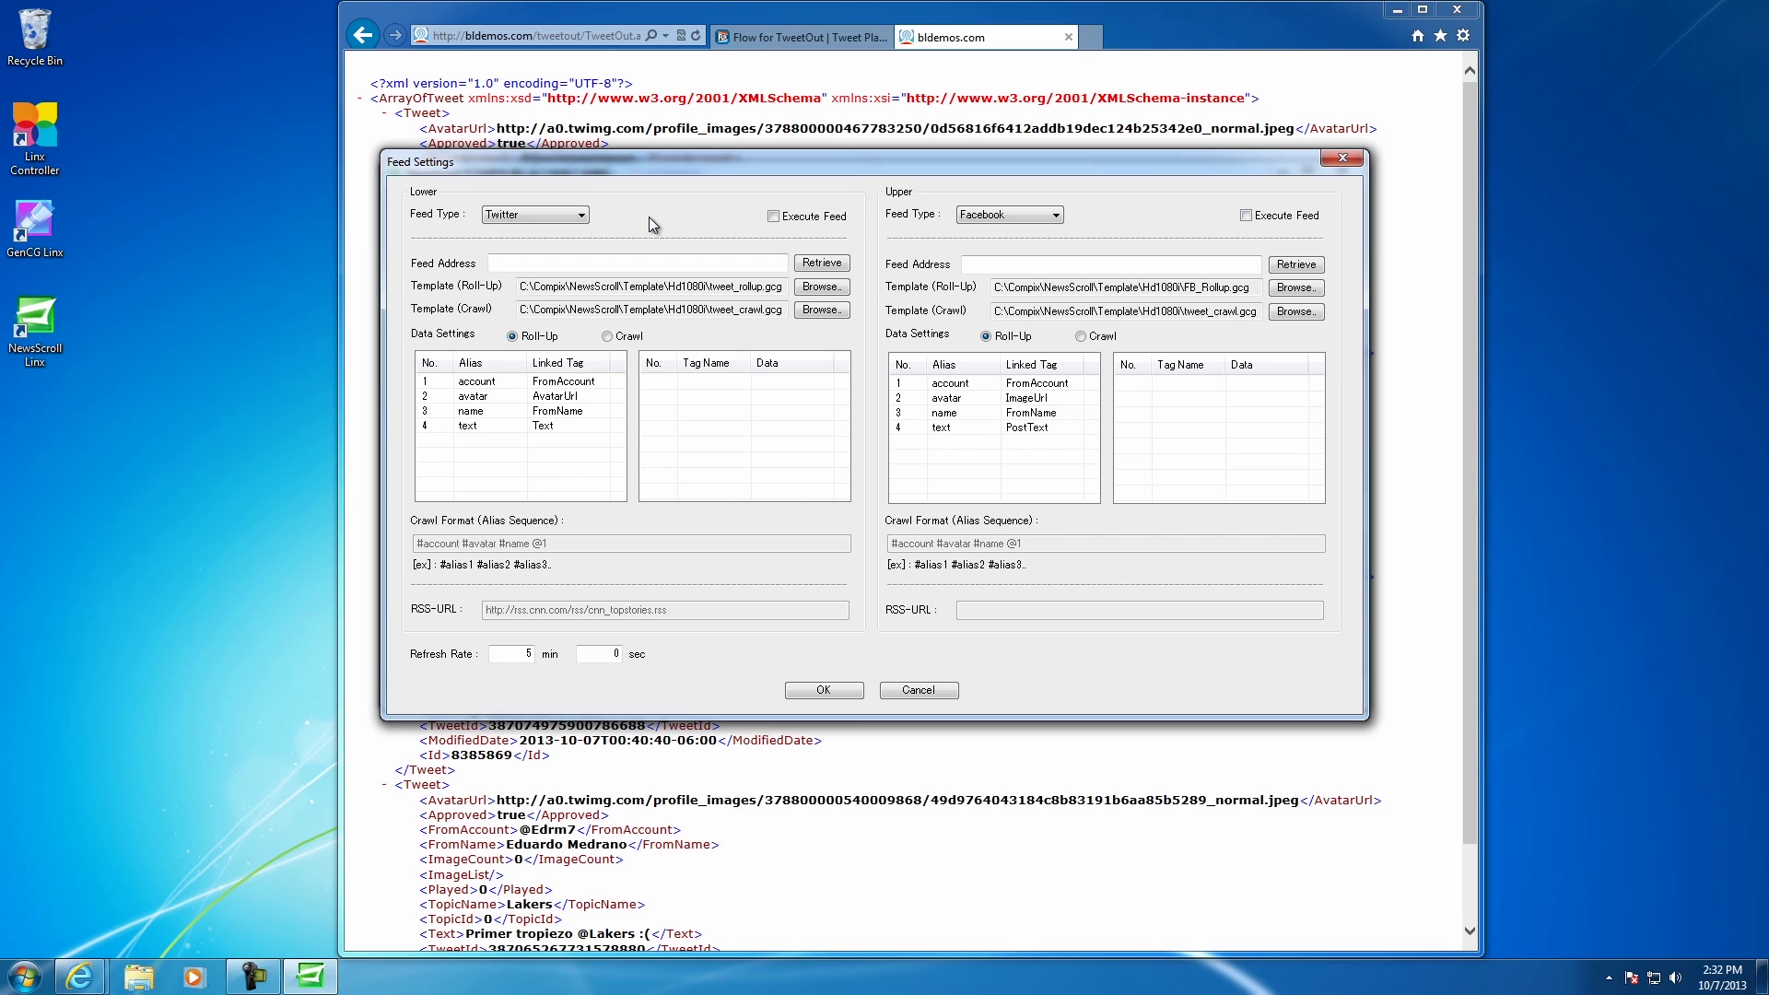
- Keep Twitter as the lower feed type and paste the bldemos.com TweetOut URL for the Lakers_Negative playlist as its feed address
click(545, 213)
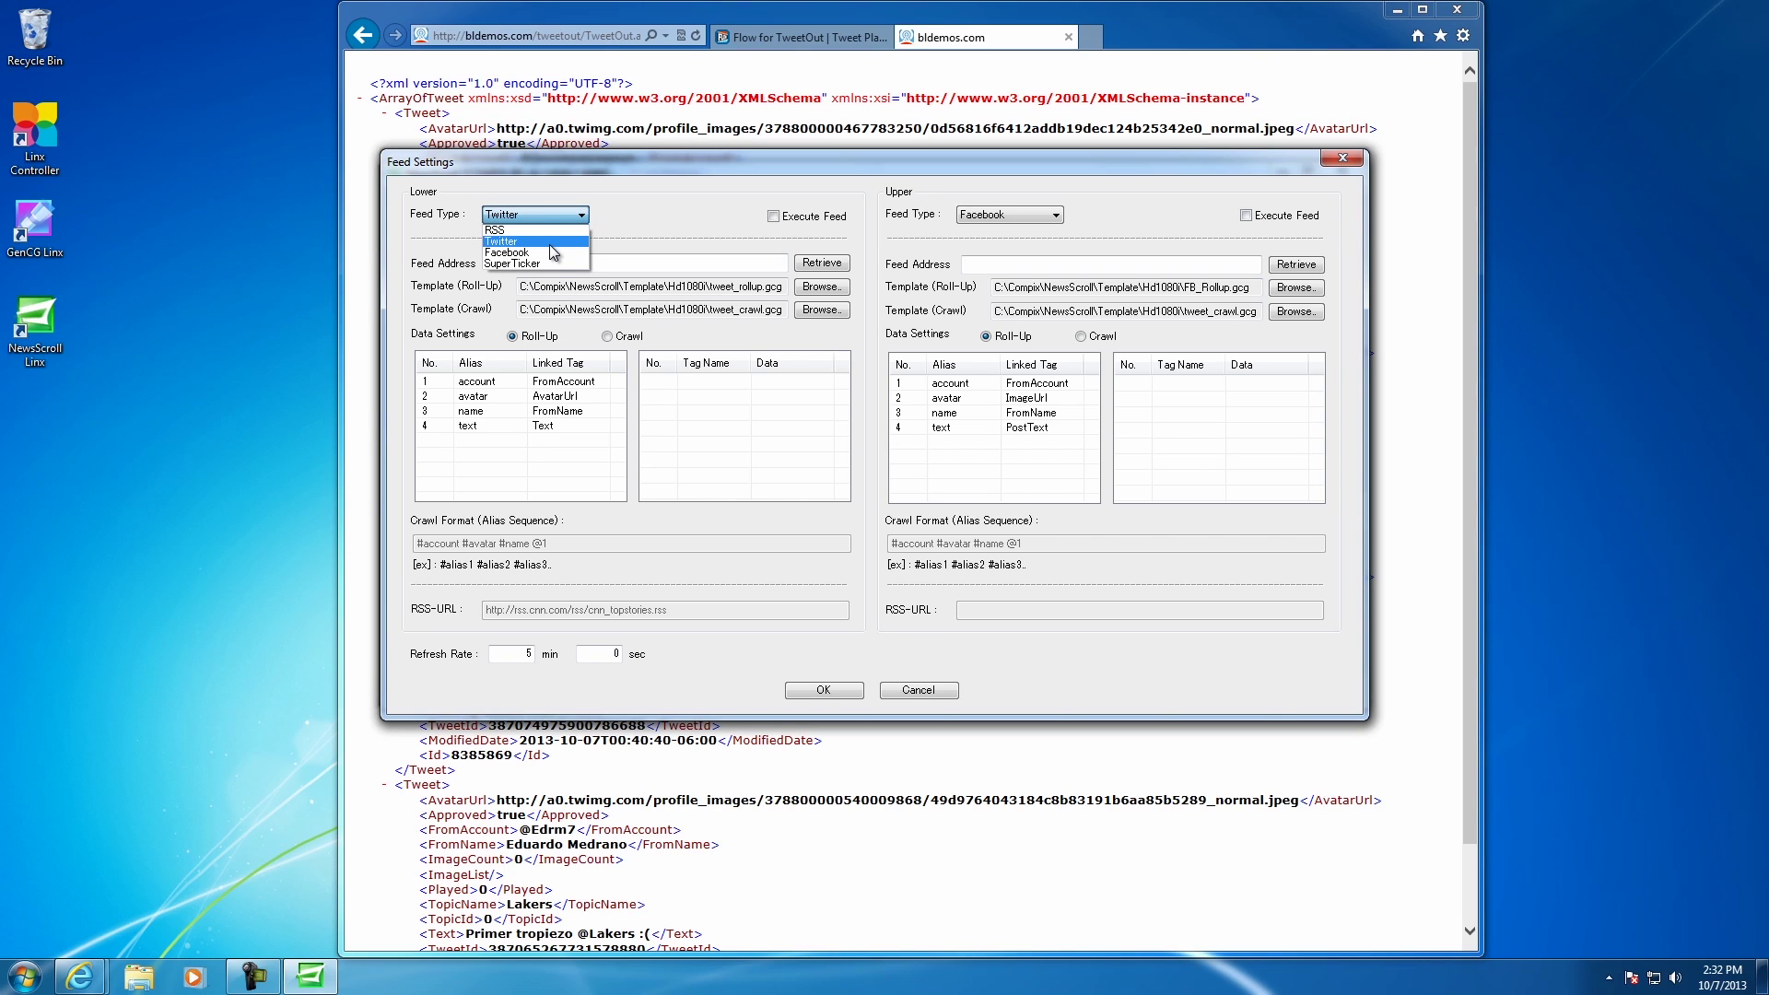
click(605, 222)
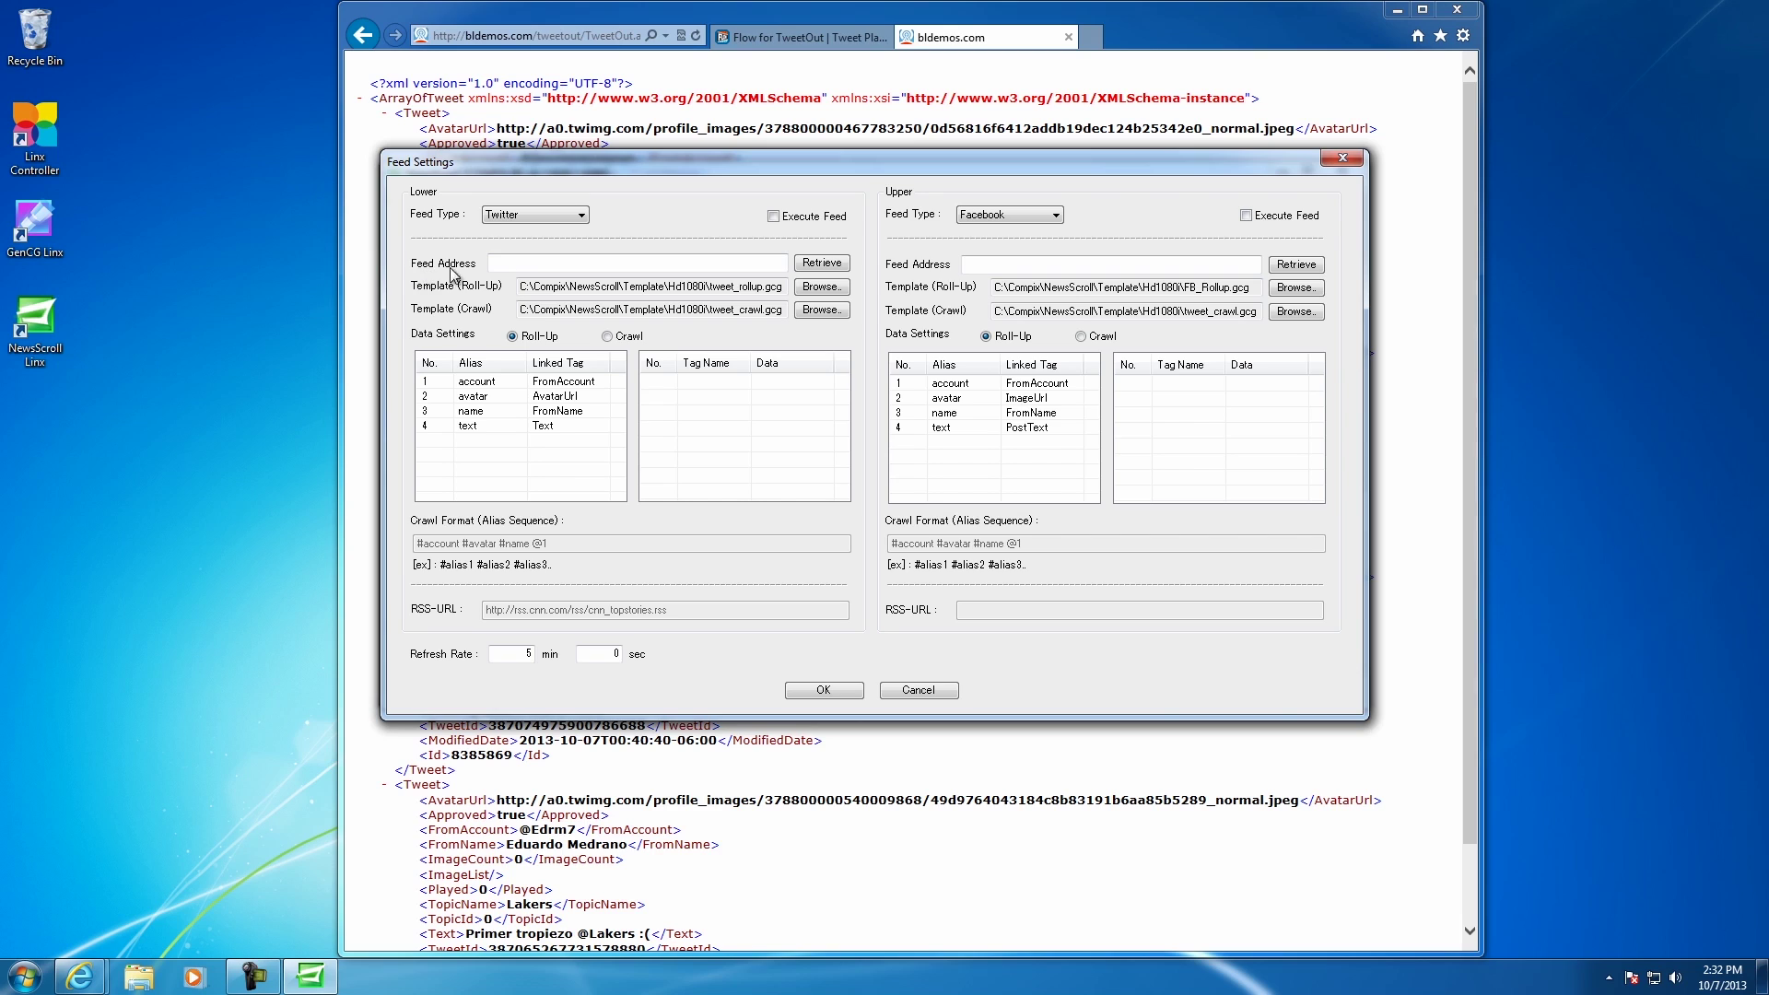
key(ctrl+v)
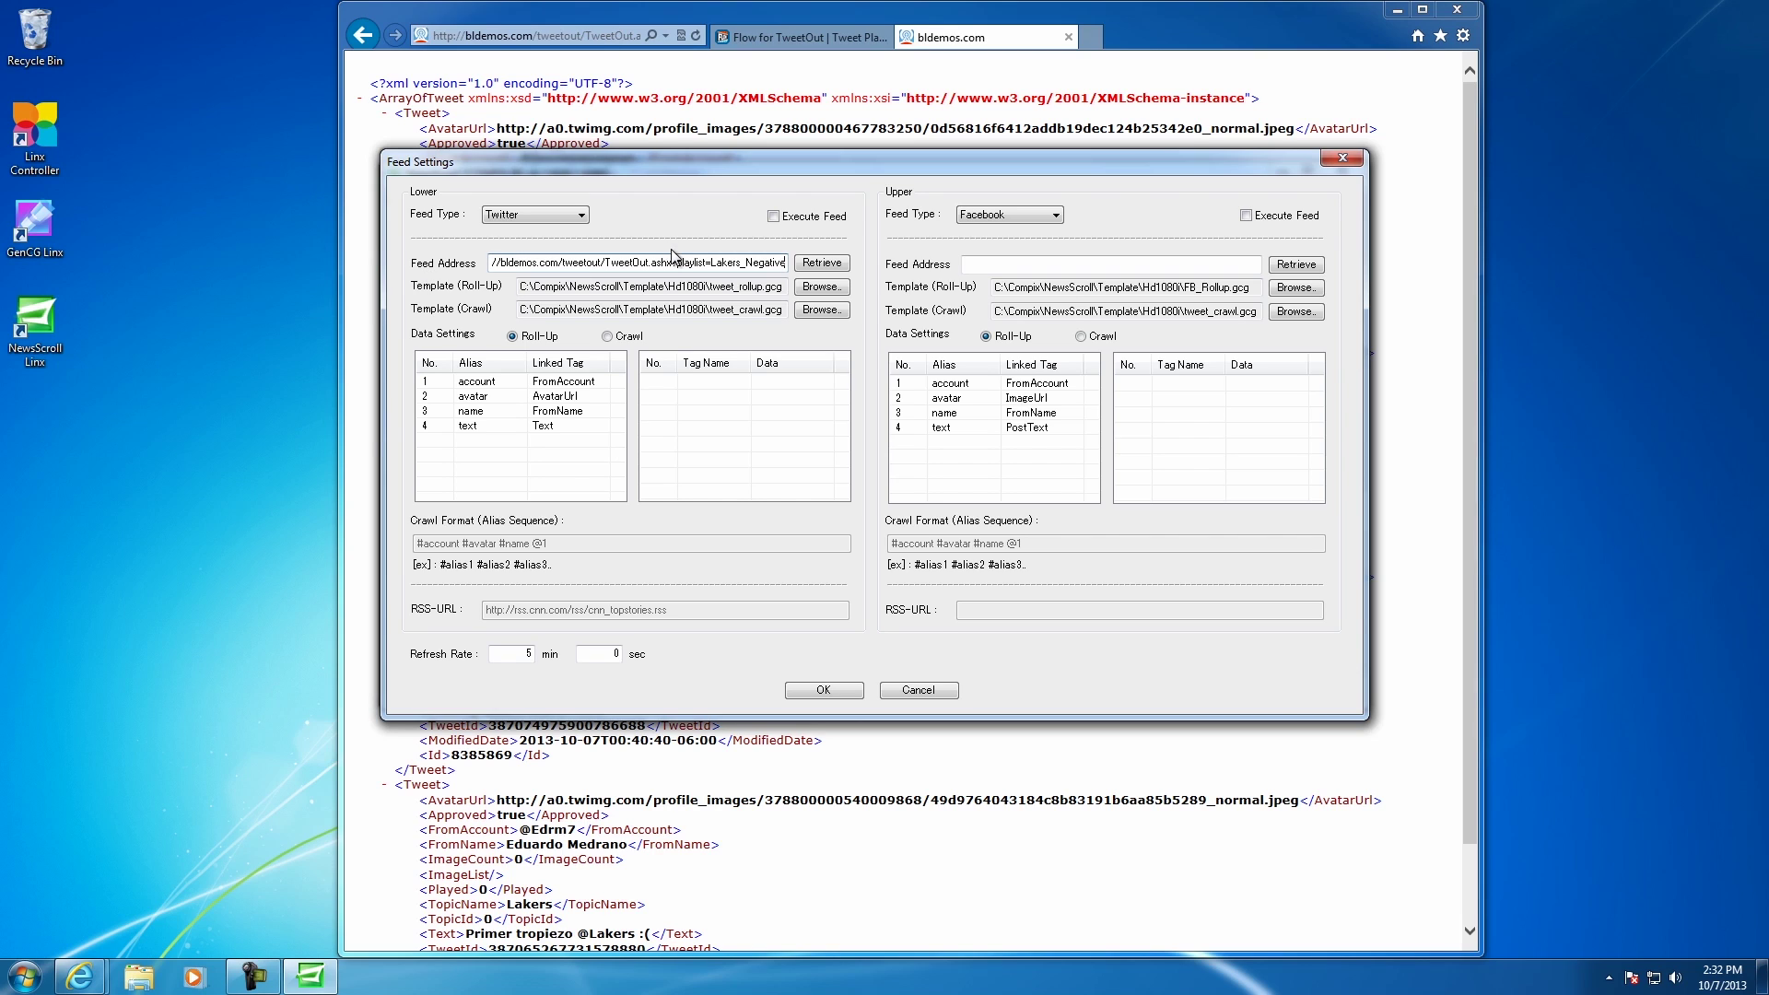
- Retrieve the lower Twitter feed's data and check its tags against the linked tags of the roll-up aliases, including text
click(816, 266)
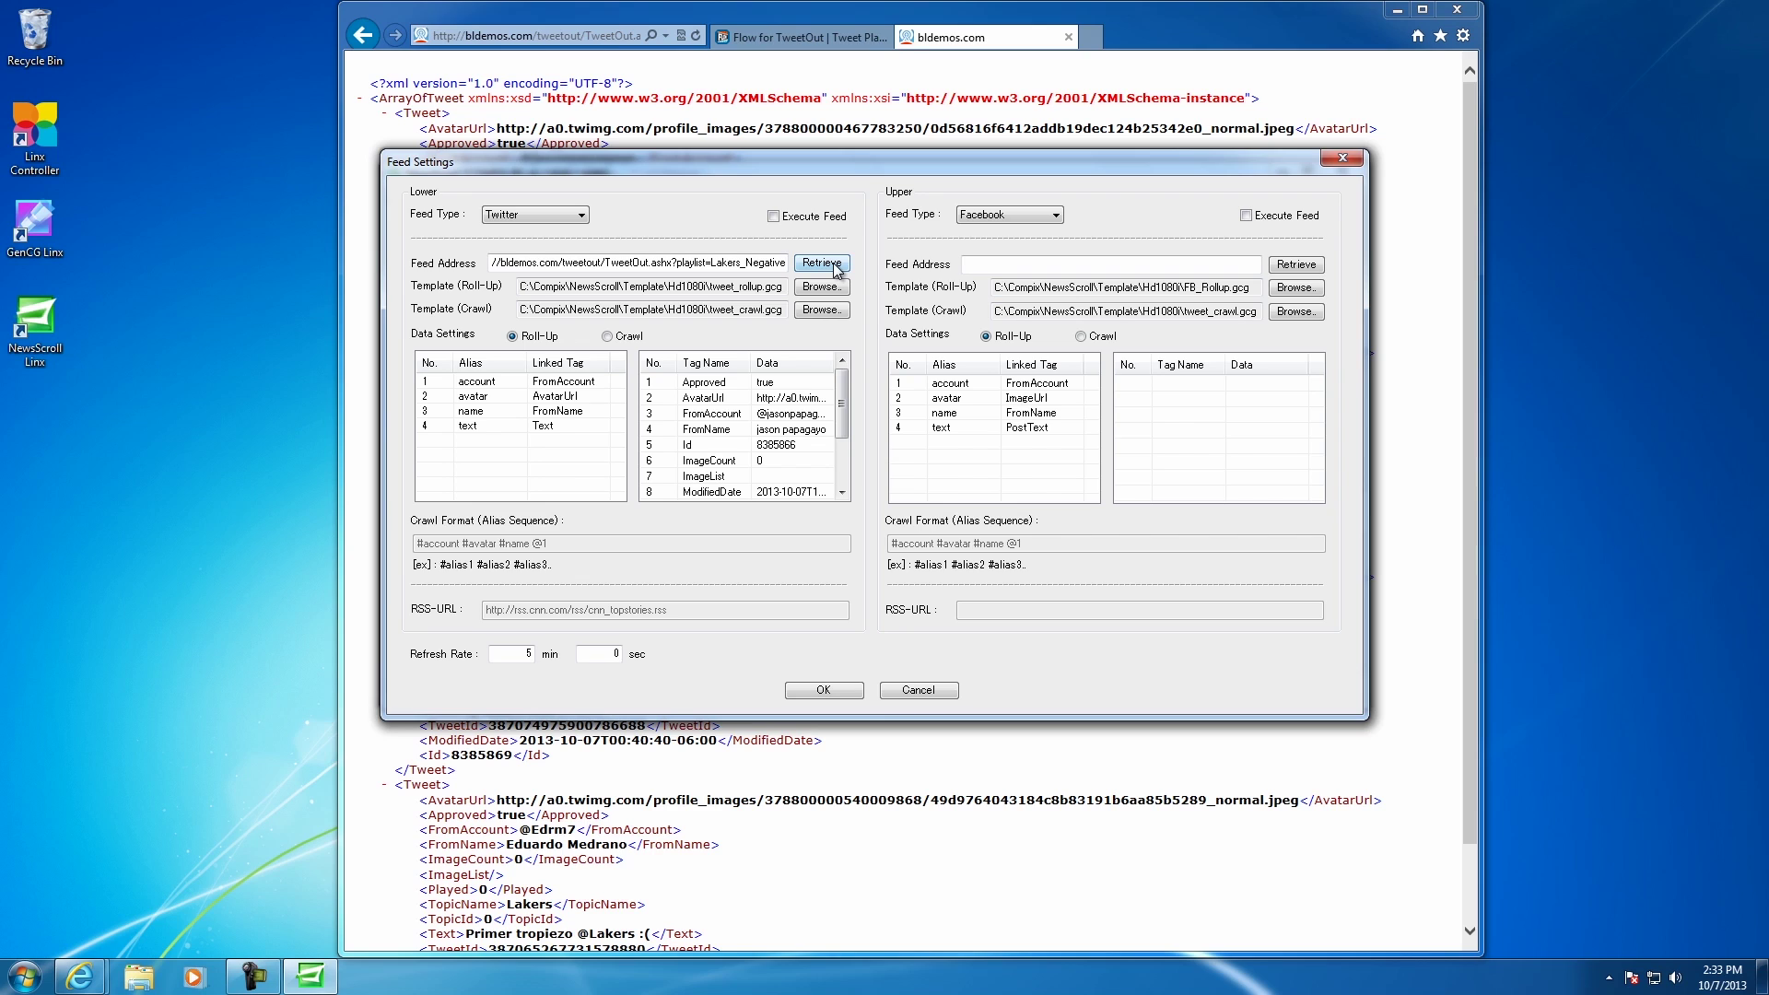
mouse_move(846, 392)
mouse_down()
mouse_move(846, 441)
mouse_move(844, 377)
mouse_up()
drag(843, 413, 848, 470)
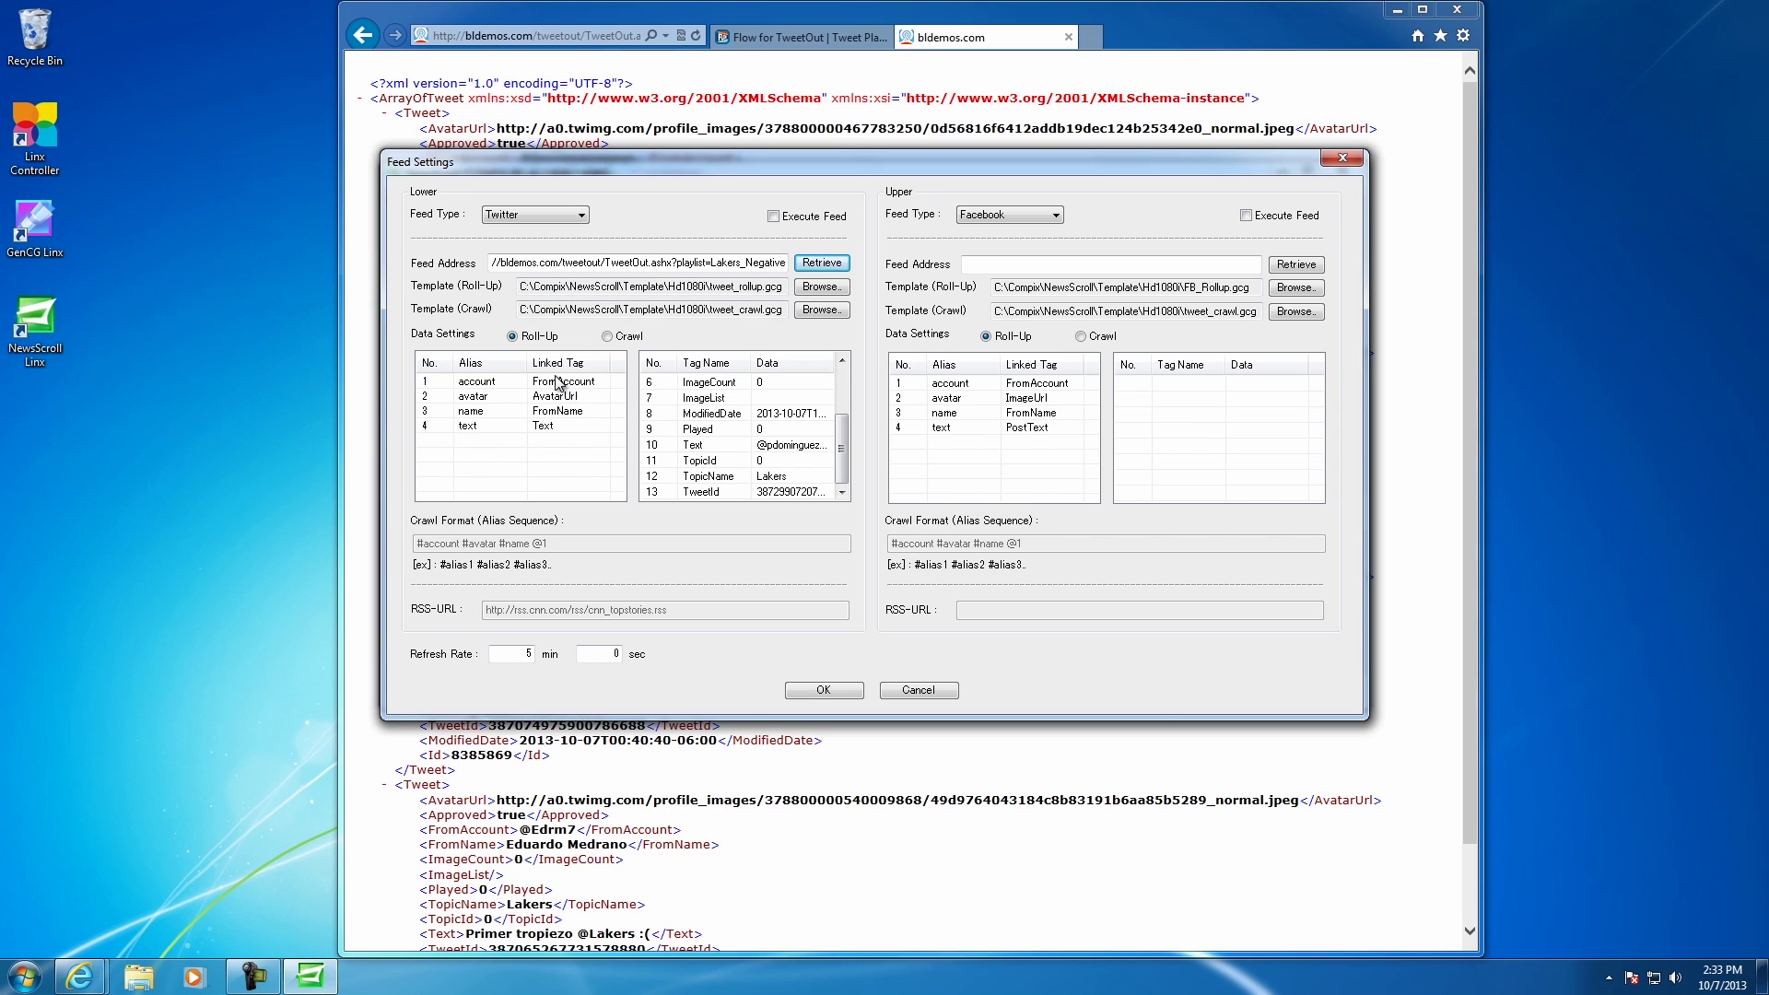
click(471, 427)
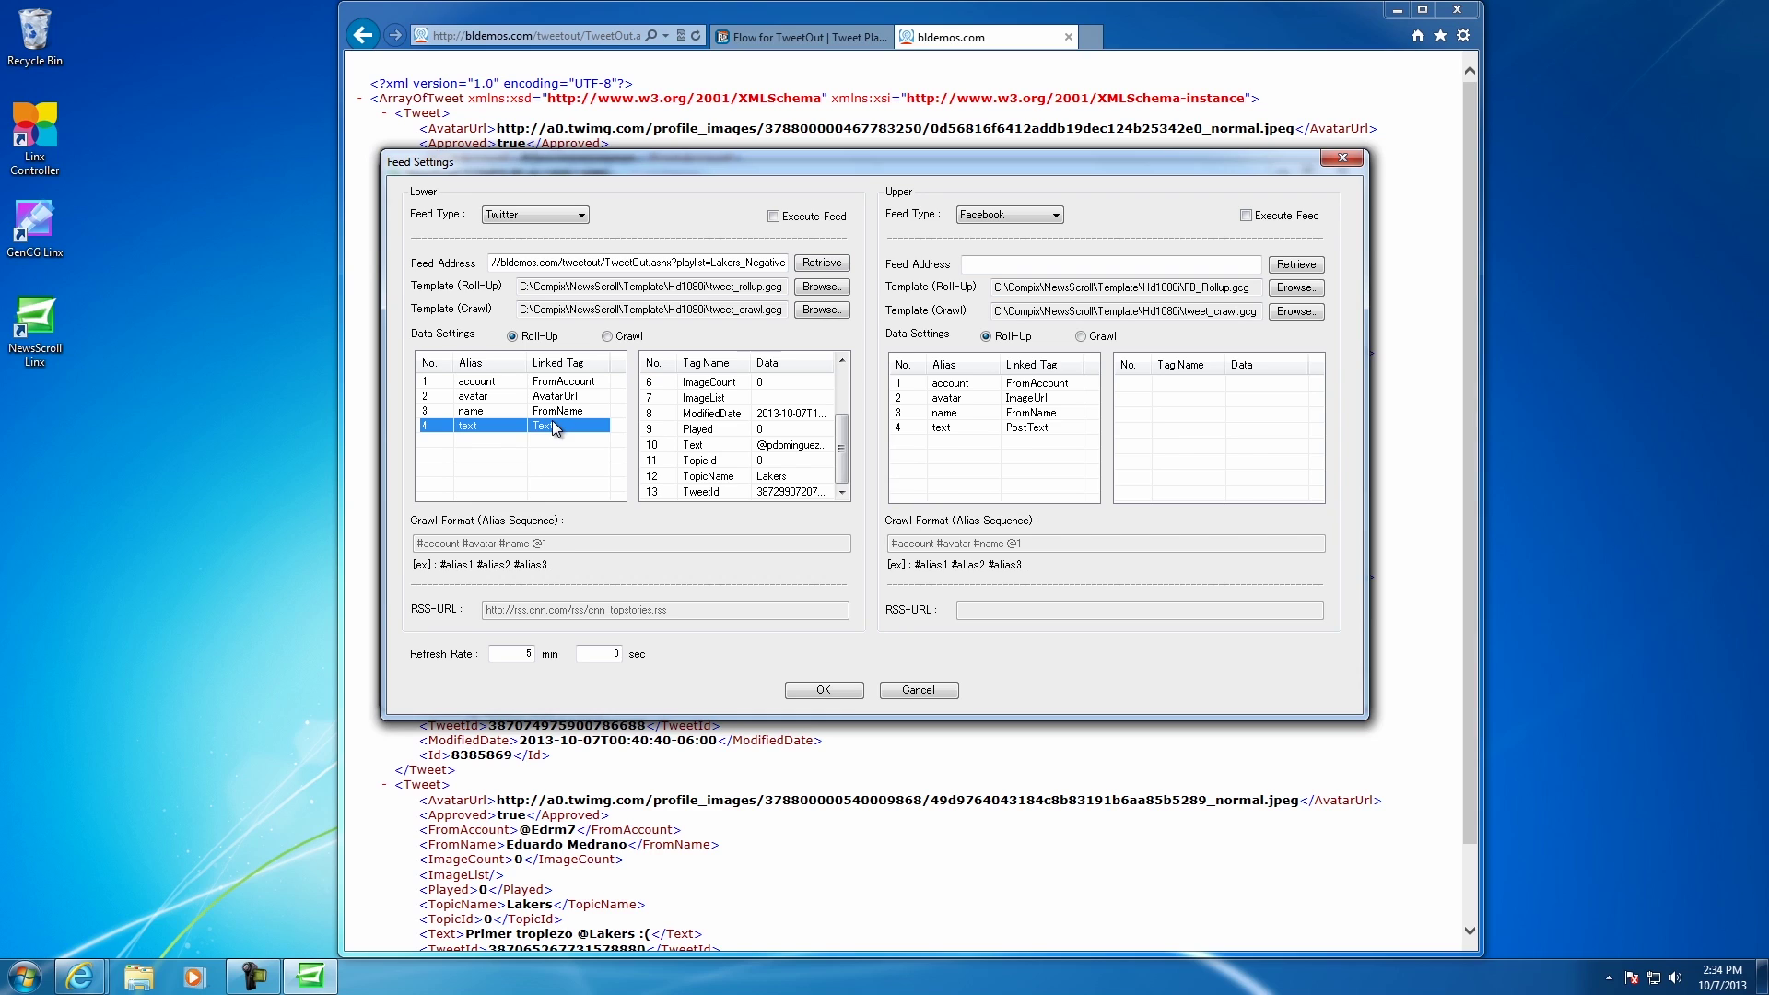
- Enable execution of the lower Twitter feed and apply the feed settings
mouse_move(839, 425)
mouse_down()
mouse_move(853, 369)
mouse_move(846, 445)
mouse_up()
click(773, 217)
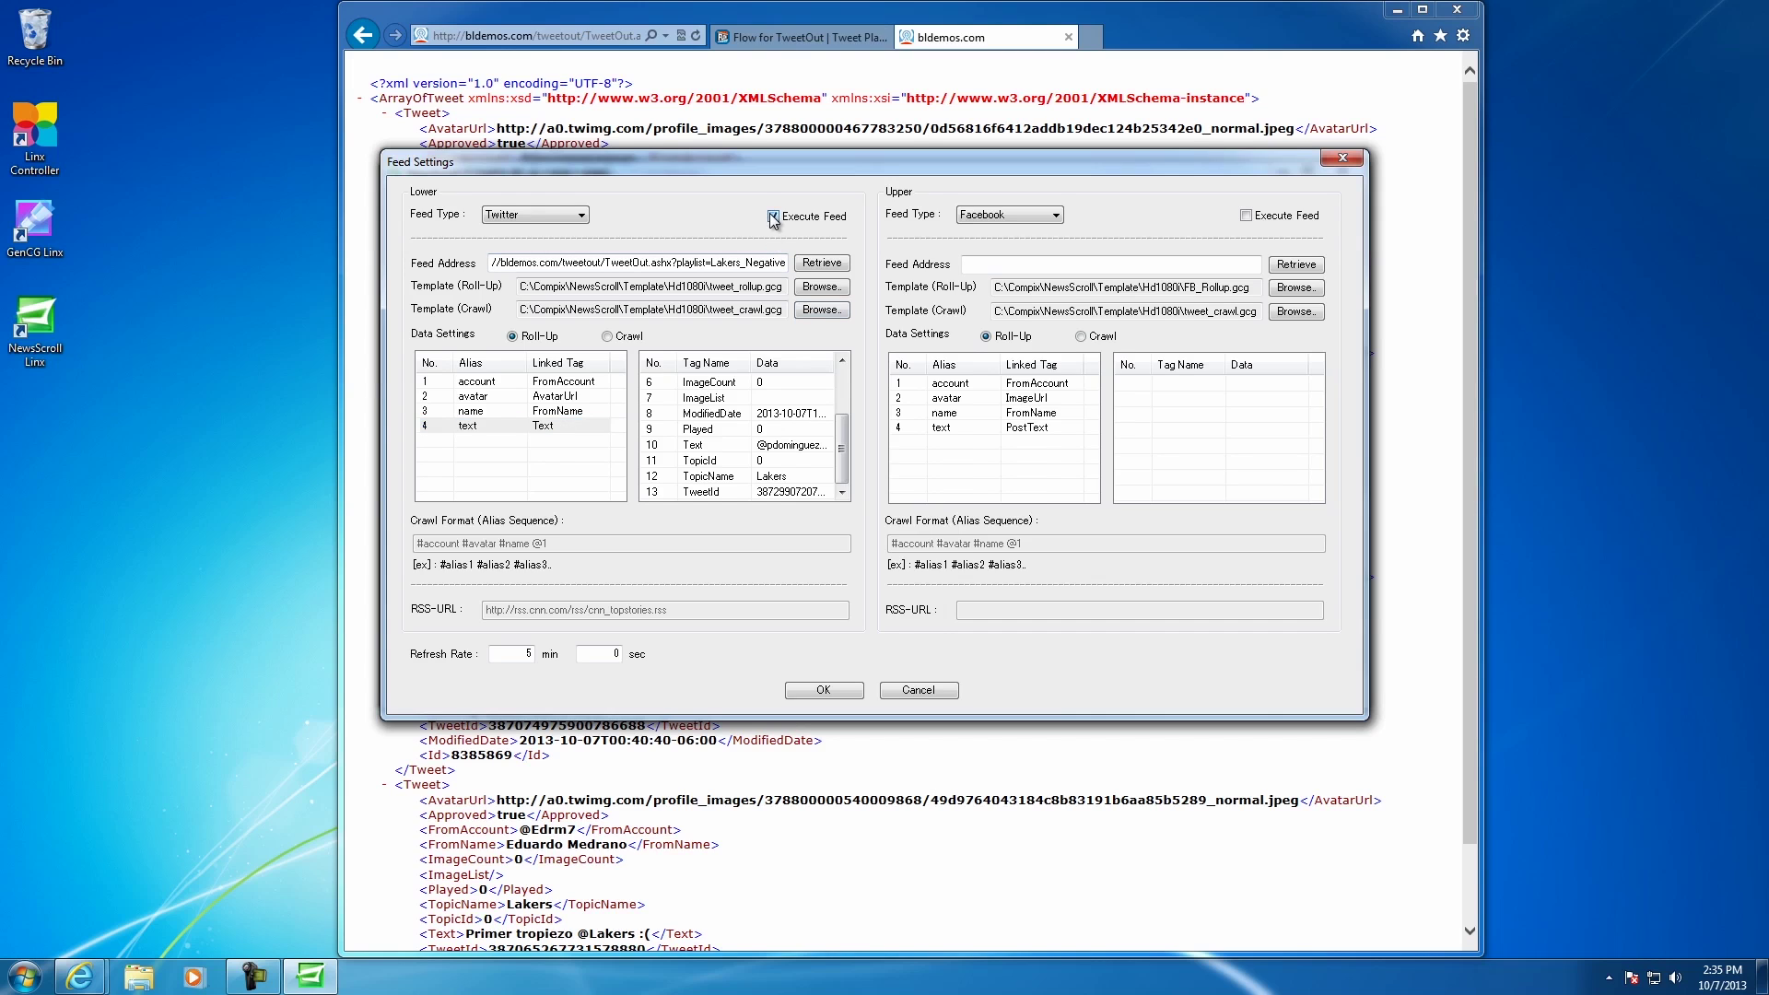
click(833, 689)
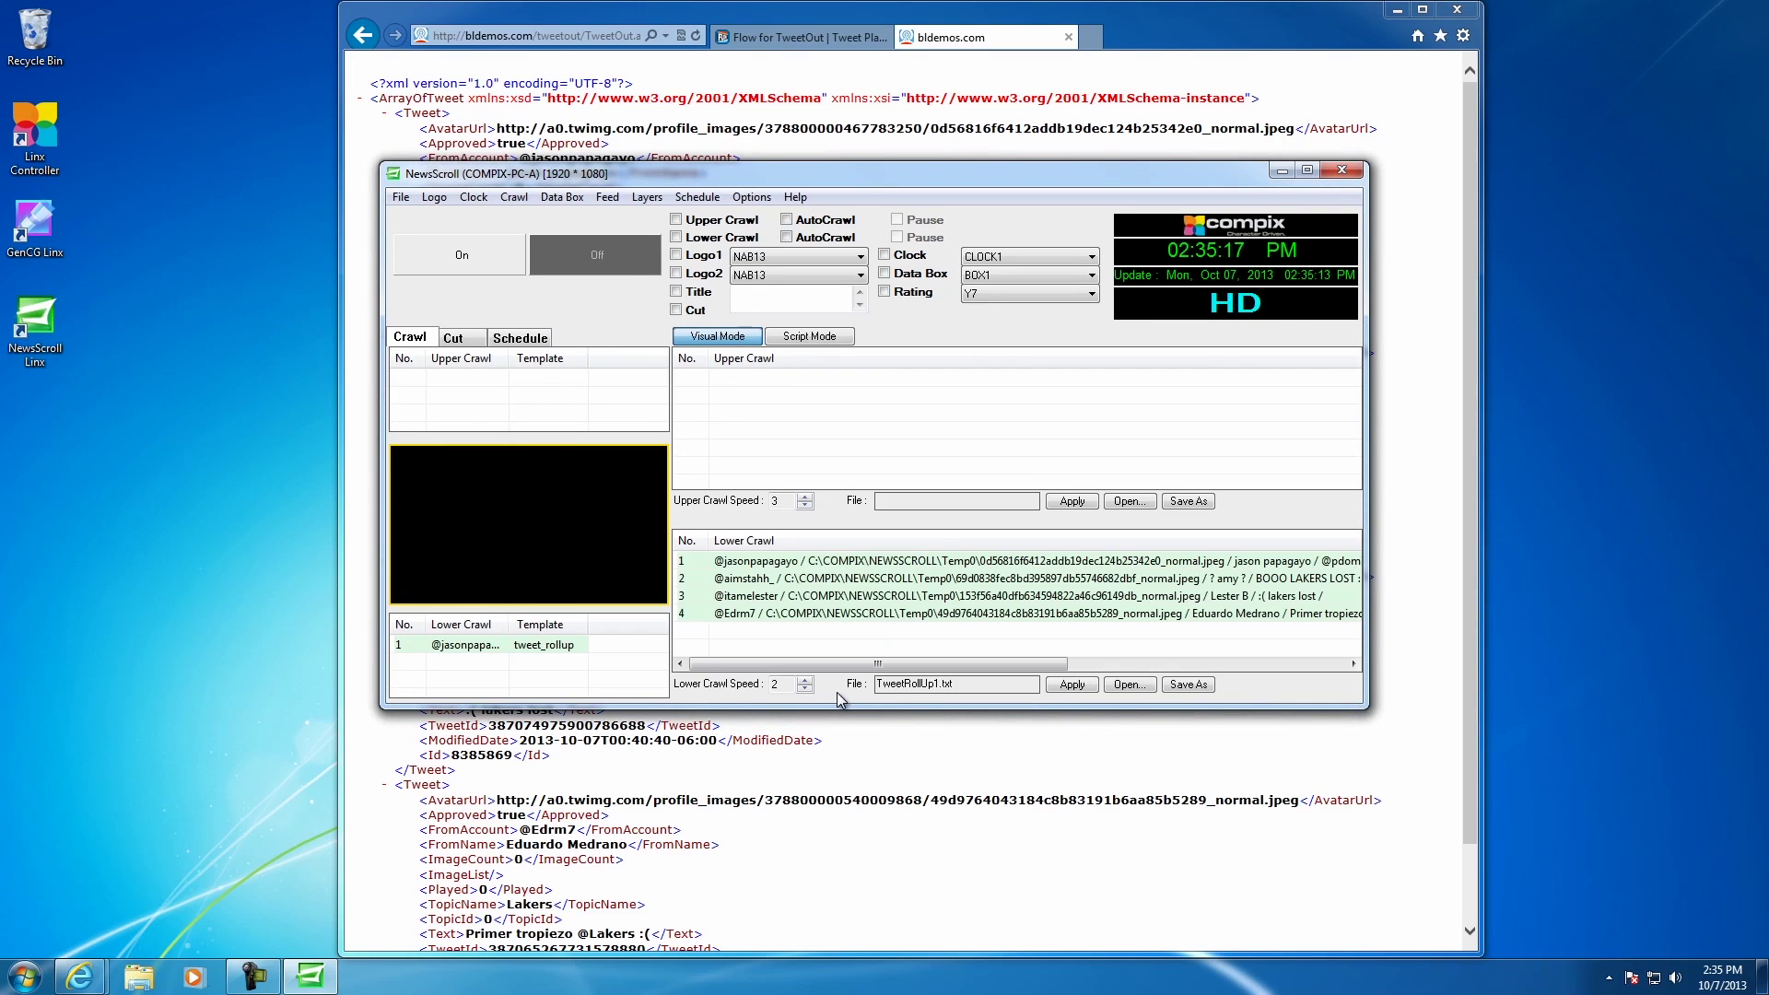
- Enable the lower crawl for the loaded Lakers tweets and switch the NewsScroll output on
mouse_move(884, 664)
mouse_down()
mouse_move(1003, 665)
mouse_move(880, 667)
mouse_up()
click(679, 238)
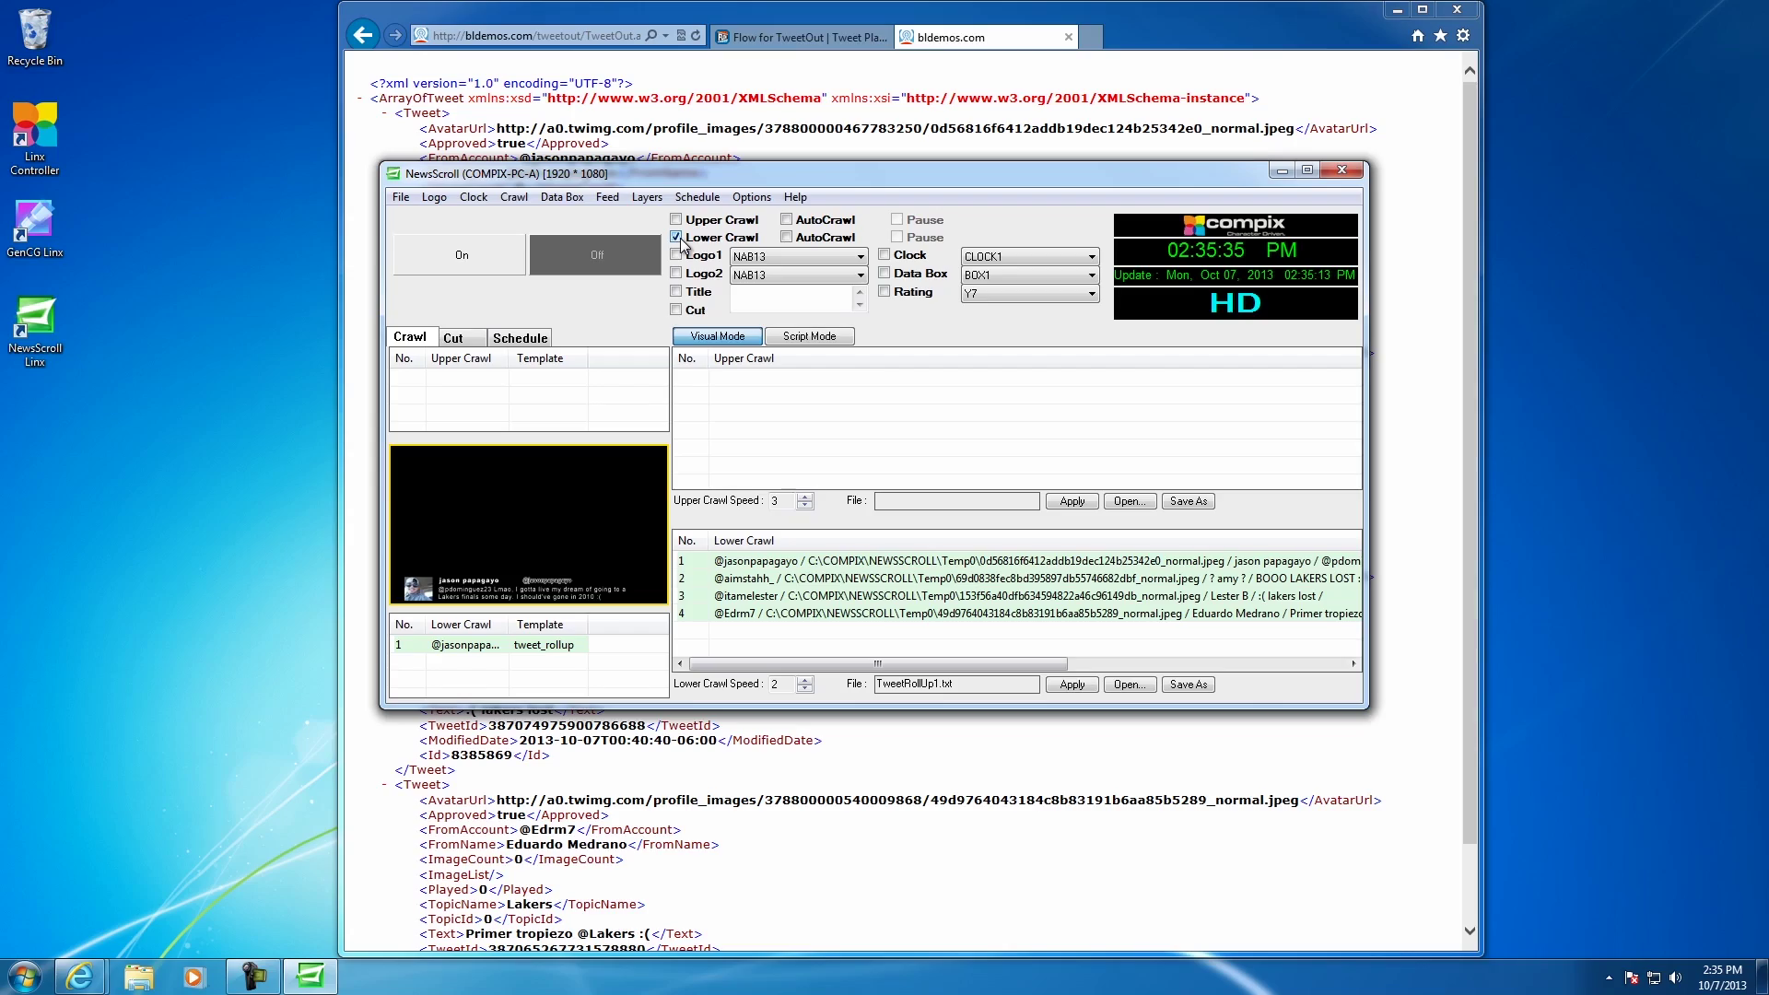
click(456, 249)
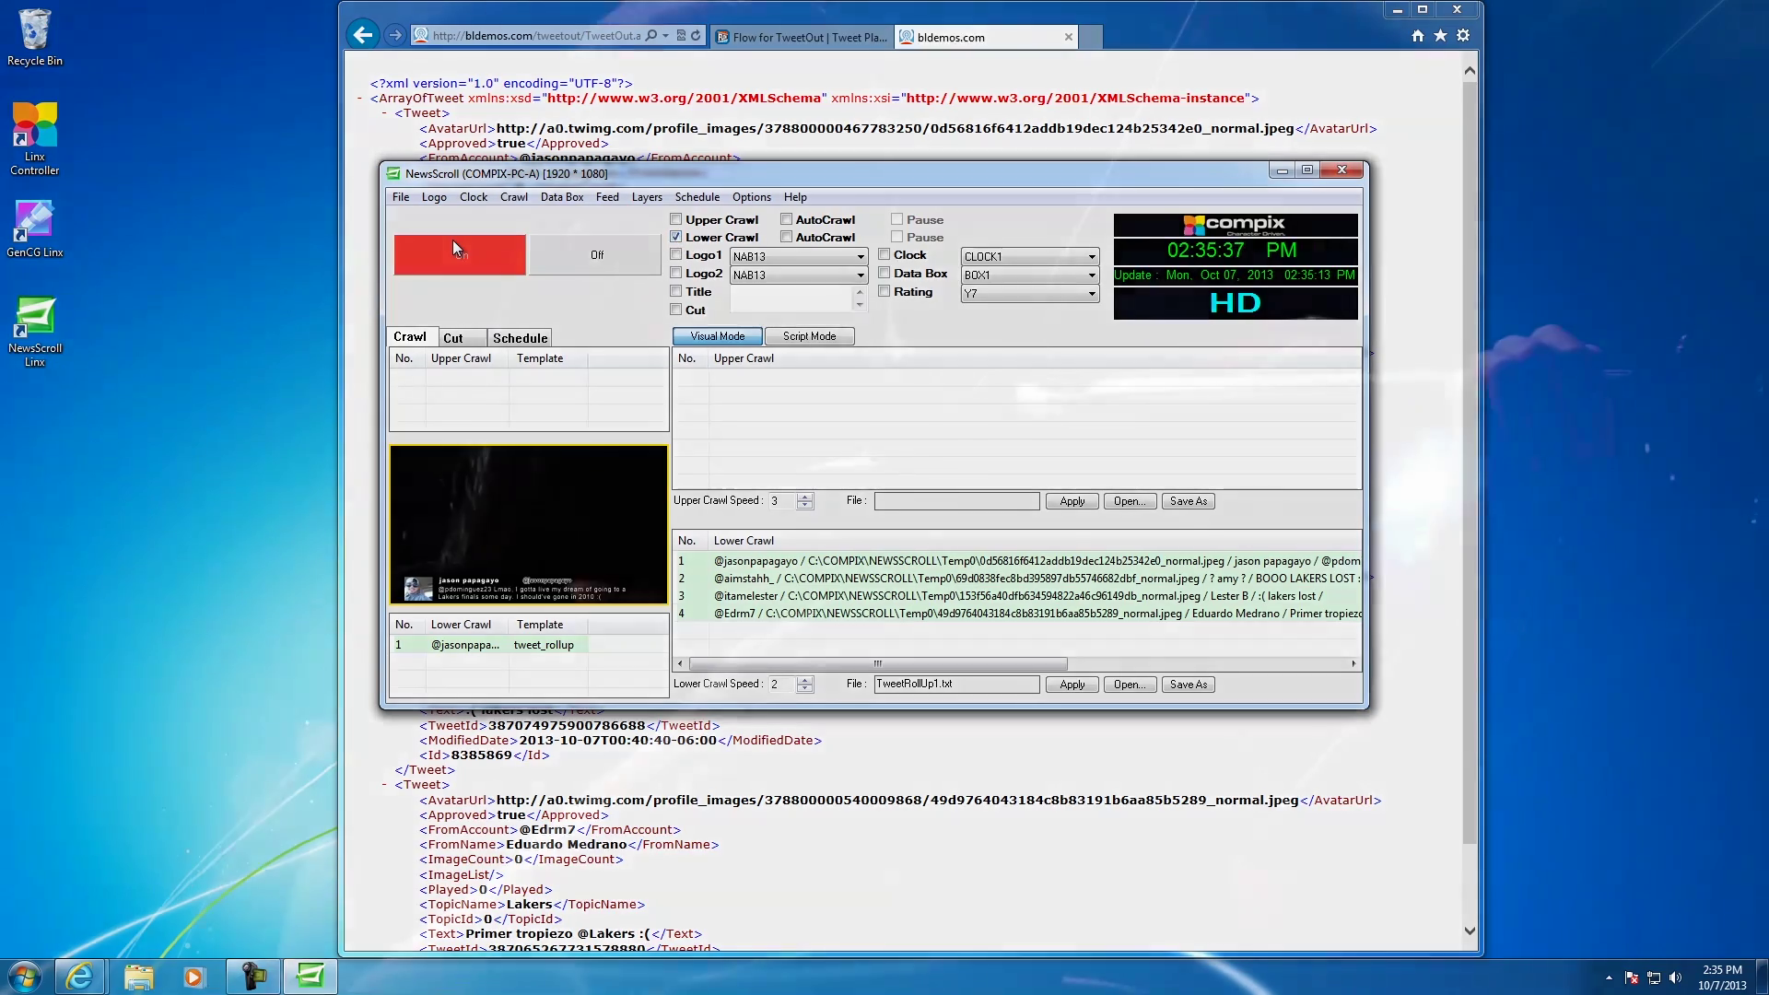